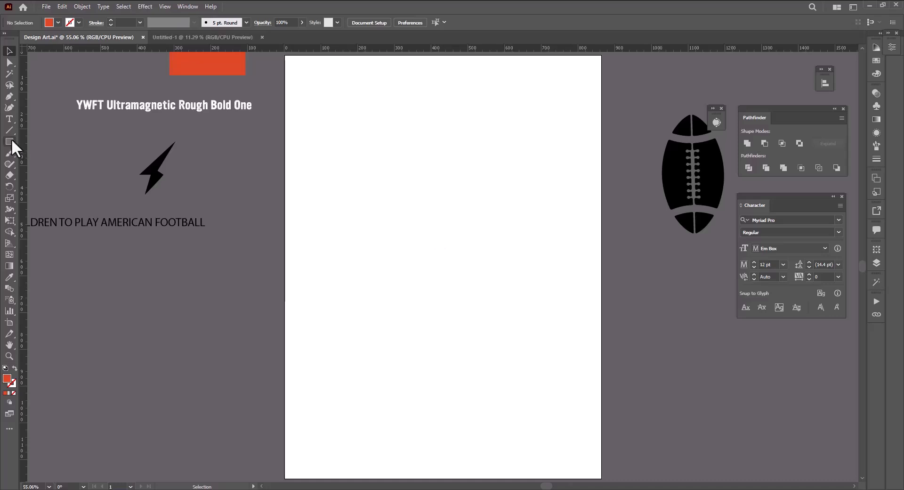
- Draw an 864 × 1152 px rectangle covering the whole artboard and fill it with black (000000)
left_click_drag(285, 56, 602, 478)
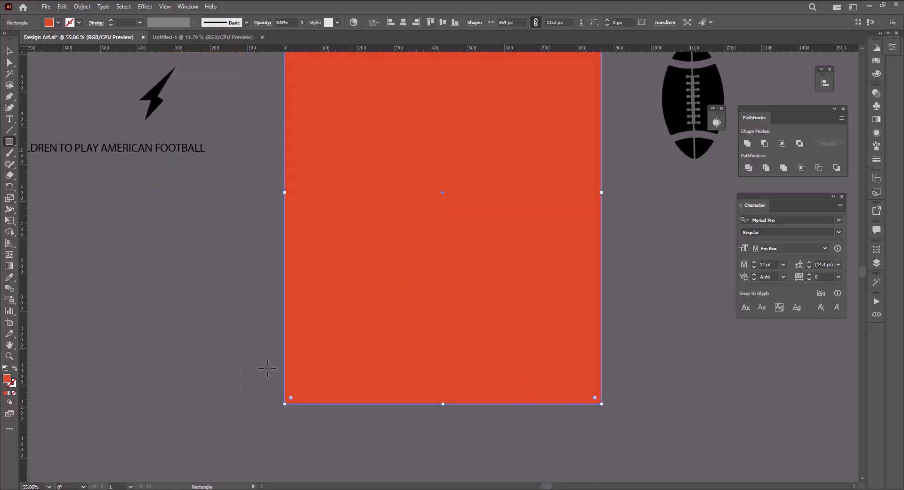
double_click(6, 380)
left_click_drag(377, 307, 334, 381)
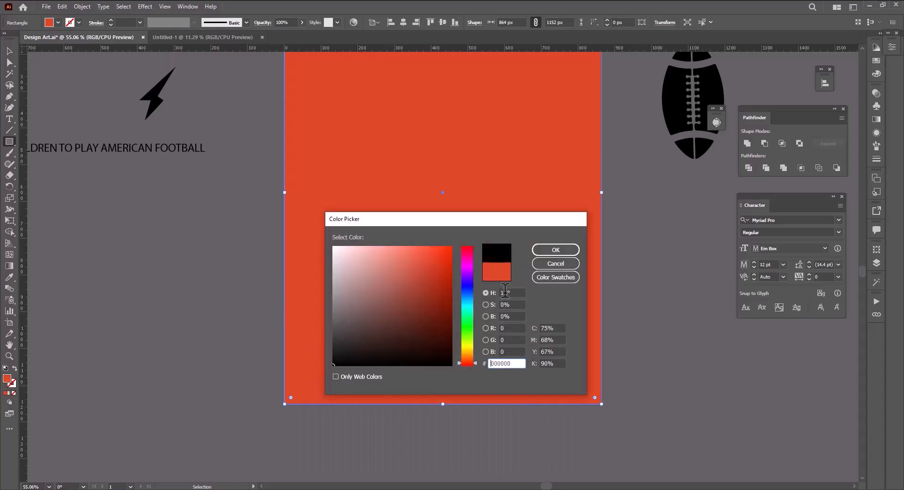
left_click(556, 250)
scroll(535, 236, "up", 3)
key("ctrl+shift+a")
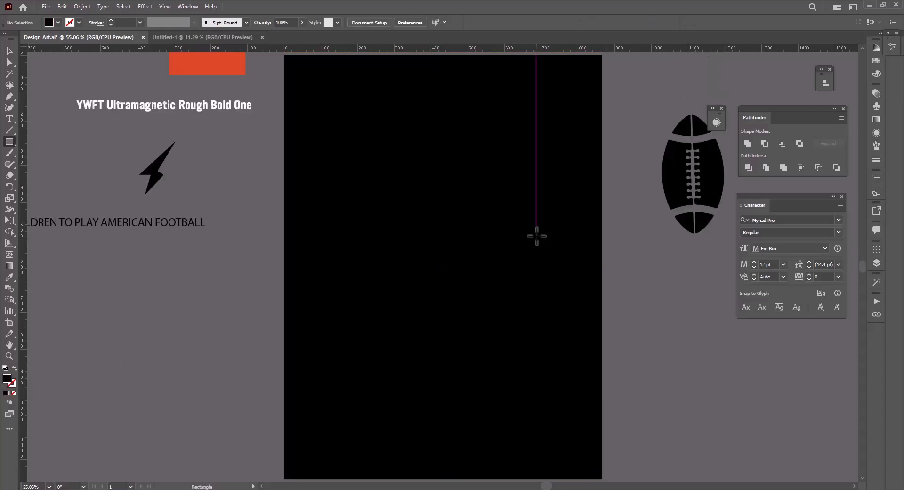
key("v")
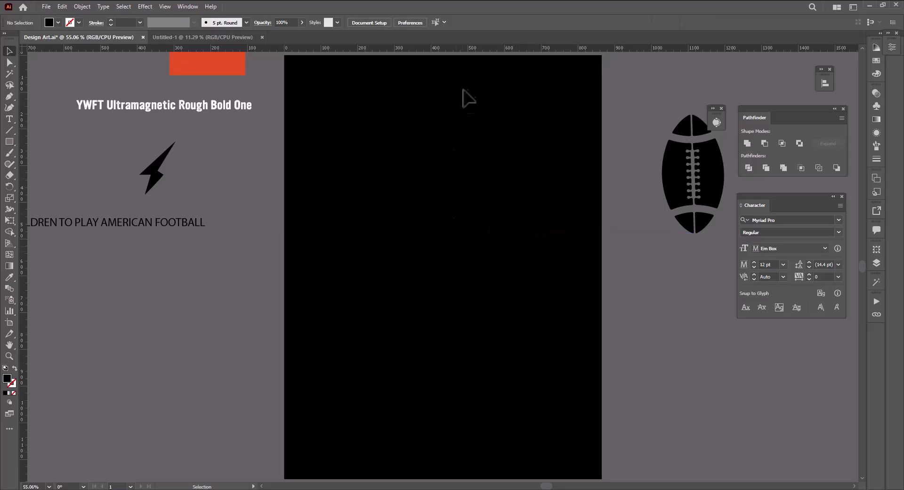
- Place two horizontal and two vertical guides as margins slightly inside the artboard's edges
left_click_drag(485, 90, 464, 444)
left_click_drag(22, 347, 326, 299)
left_click_drag(411, 303, 565, 311)
right_click(456, 365)
left_click(490, 306)
- Move the quote text toward the artboard and apply the white YWFT Ultramagnetic Rough Bold One sample's style to it with the Eyedropper
left_click_drag(249, 108, 259, 124)
key("ctrl+shift+a")
left_click_drag(164, 224, 579, 257)
left_click(10, 277)
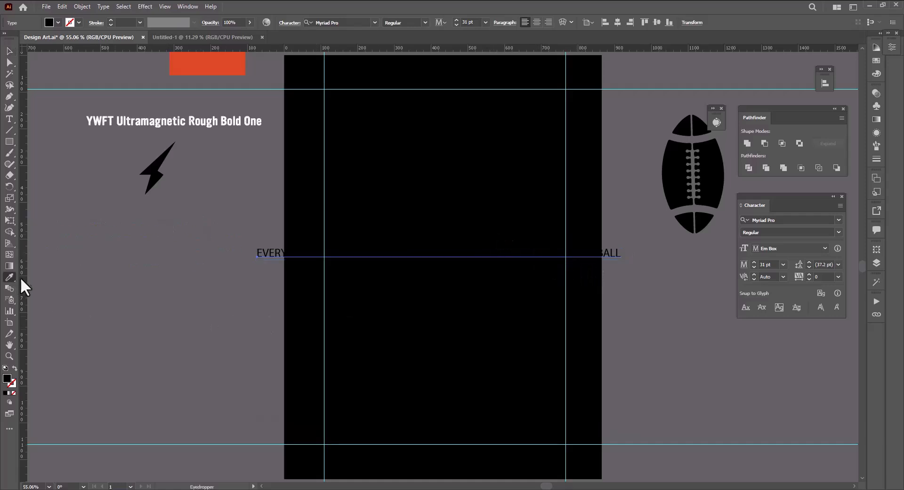
left_click(252, 121)
- Bring the quote text to the front and move it over the black background
right_click(245, 256)
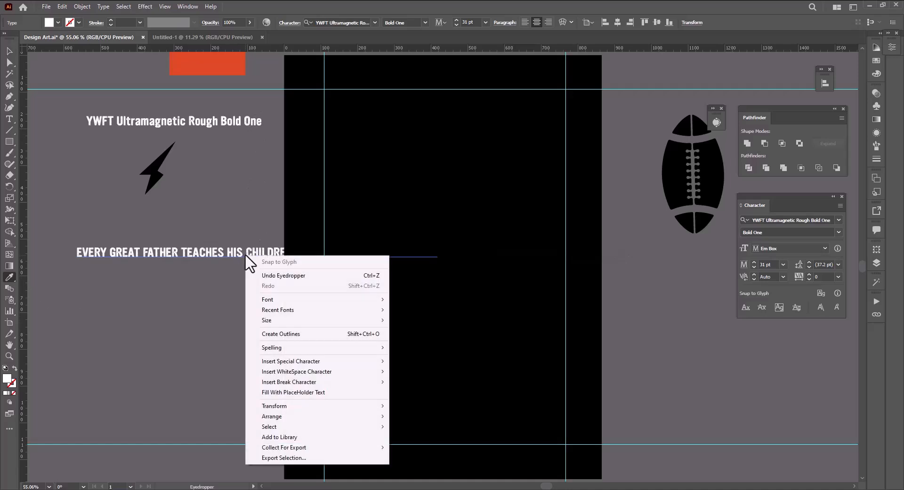
mouse_move(325, 417)
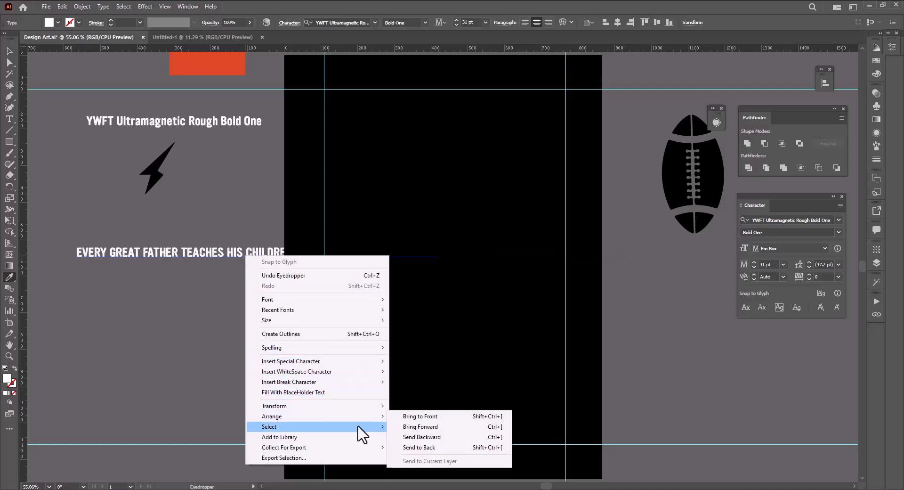
left_click(429, 424)
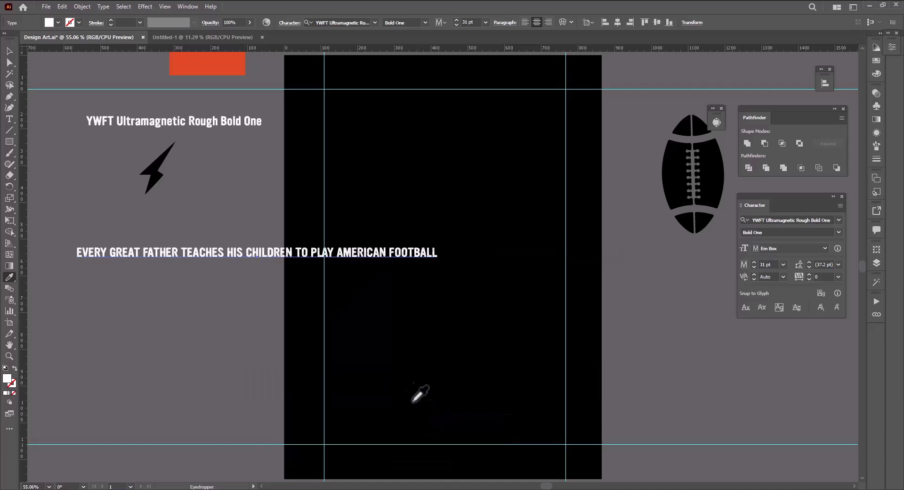
left_click(9, 51)
left_click_drag(221, 259, 434, 257)
- Break the quote into five lines: EVERY GREAT / FATHER / TEACHES HIS / CHILDREN TO PLAY / AMERICAN FOOTBALL
double_click(380, 252)
key("Return")
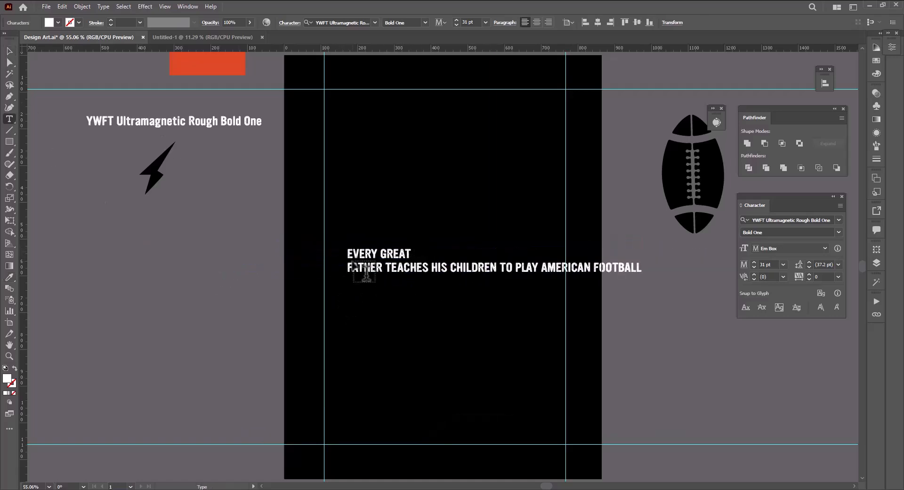
left_click(385, 268)
key("Return")
left_click(412, 281)
key("Return")
key("Escape")
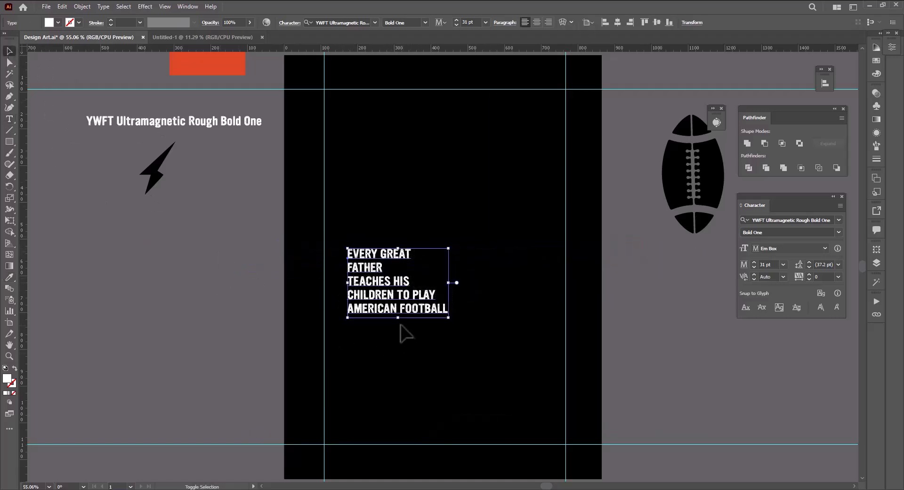
- Enlarge the quote to about 42 pt and split its lines into separate text objects with the divideTextFrame script
left_click_drag(399, 319, 440, 311)
left_click(46, 7)
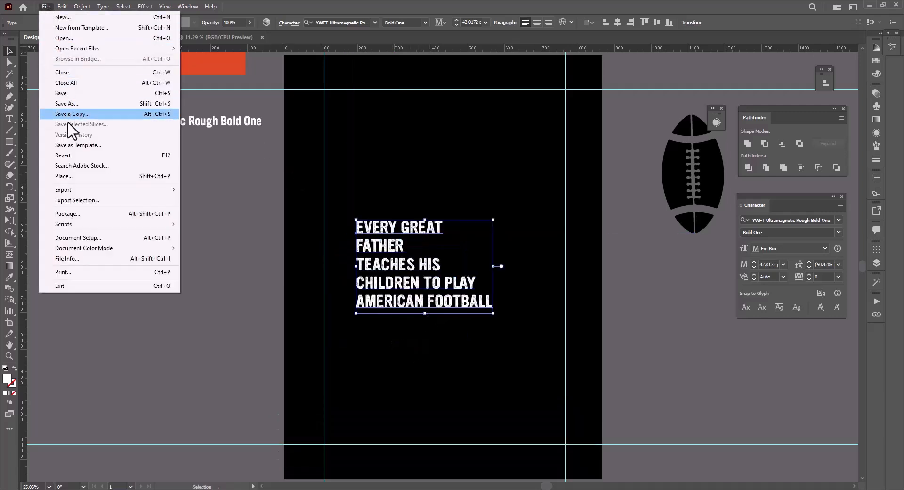
mouse_move(101, 226)
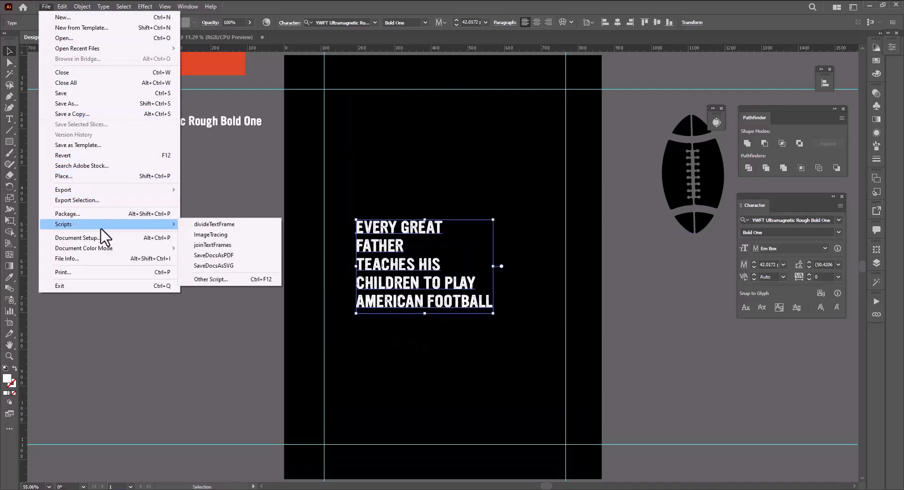
left_click(201, 225)
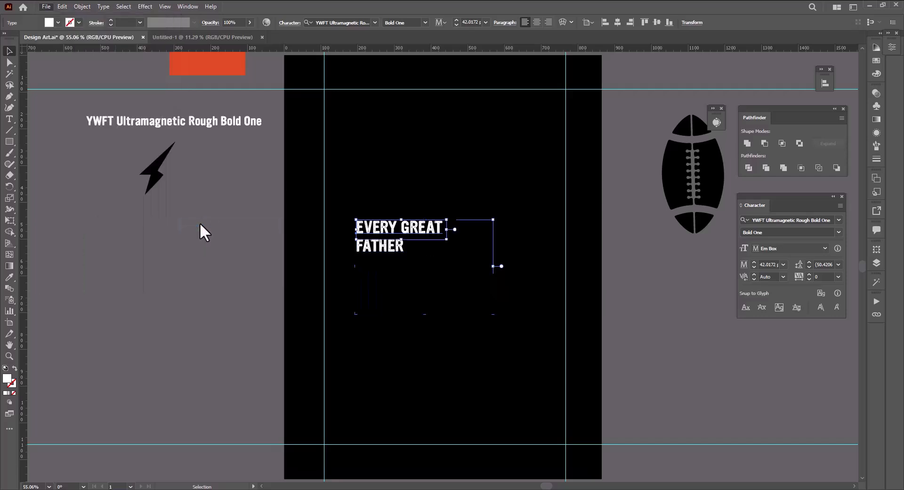
left_click(499, 241)
- Move the other lines down and scale EVERY GREAT to span the vertical guides just below the upper guide
left_click_drag(400, 182, 425, 304)
left_click_drag(404, 230, 429, 195)
left_click(452, 308)
left_click_drag(445, 162, 443, 124)
left_click_drag(546, 130, 578, 130)
left_click(489, 191)
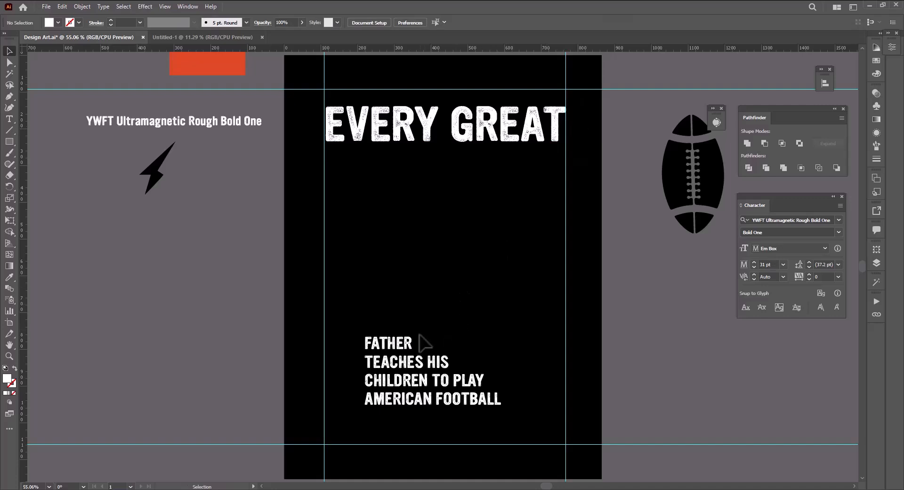
- Position FATHER directly under EVERY GREAT and scale it to span the two vertical guides
left_click_drag(400, 350, 432, 270)
left_click_drag(425, 227, 422, 185)
left_click_drag(543, 189, 588, 191)
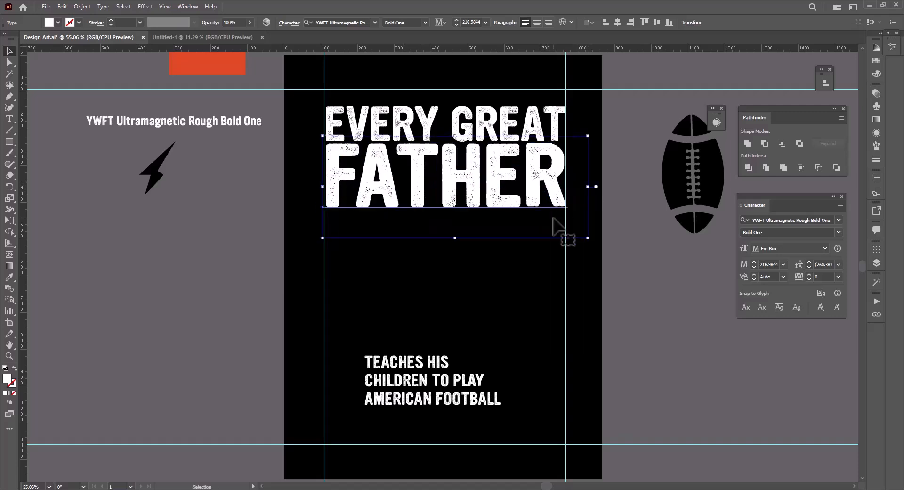
left_click(544, 245)
- Position TEACHES HIS directly under FATHER and scale it to span the two vertical guides
left_click_drag(423, 362, 444, 277)
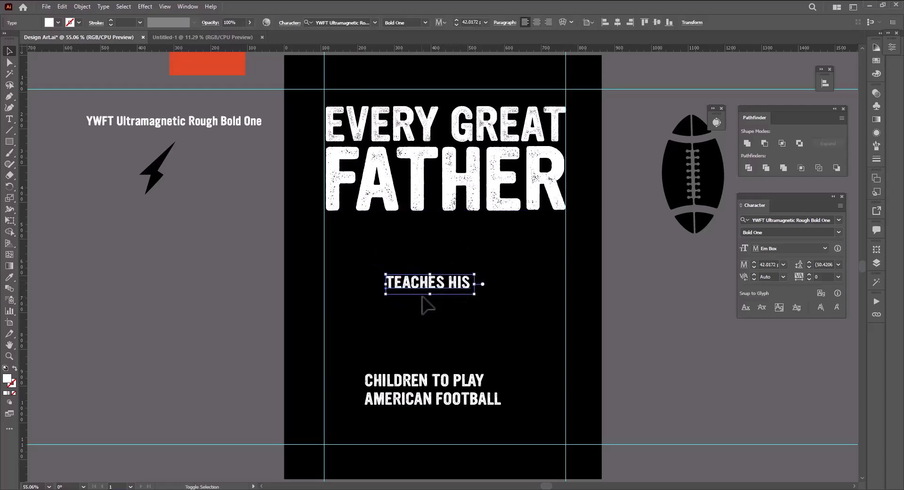
left_click_drag(431, 295, 432, 329)
left_click_drag(404, 300, 417, 237)
left_click_drag(564, 239, 580, 246)
left_click(508, 403)
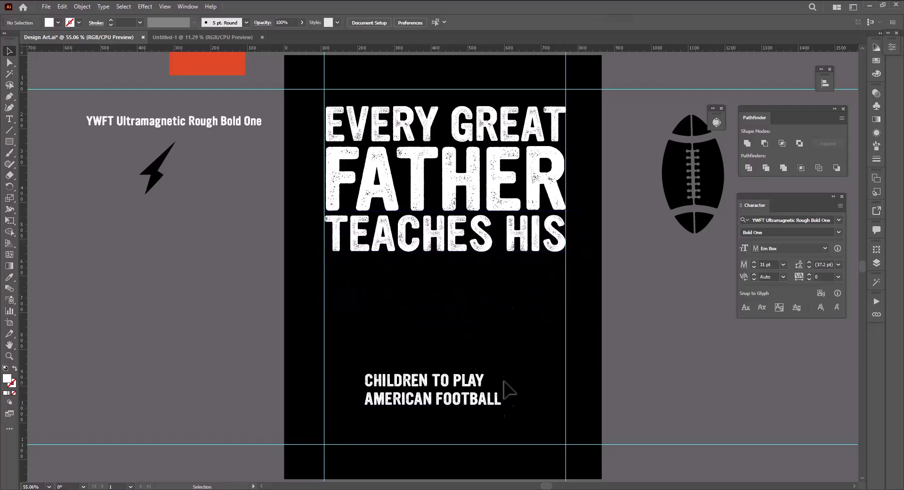
- Enlarge the last two lines together above the lower guide and scale CHILDREN TO PLAY to span the vertical guides
scroll(511, 379, "down", 2)
left_click(434, 360)
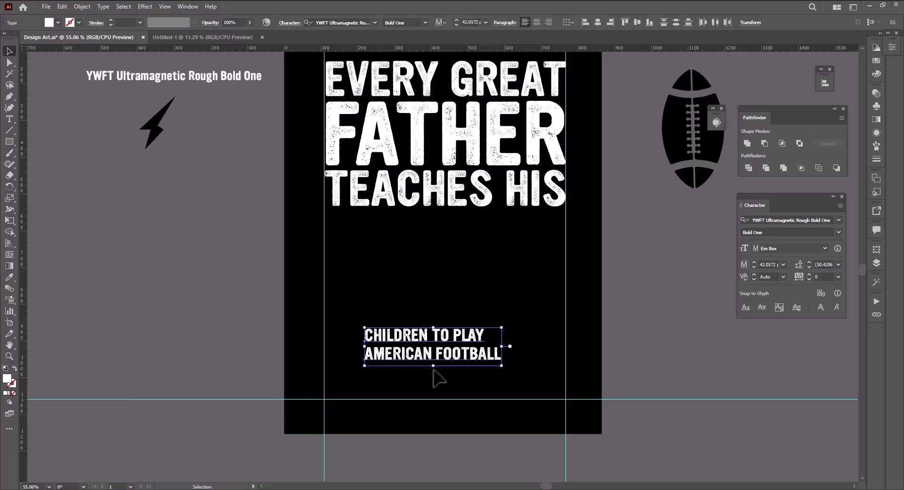
mouse_move(435, 372)
left_mouse_down()
mouse_move(438, 411)
mouse_move(440, 367)
mouse_move(424, 379)
mouse_move(432, 379)
left_mouse_up()
left_click(501, 295)
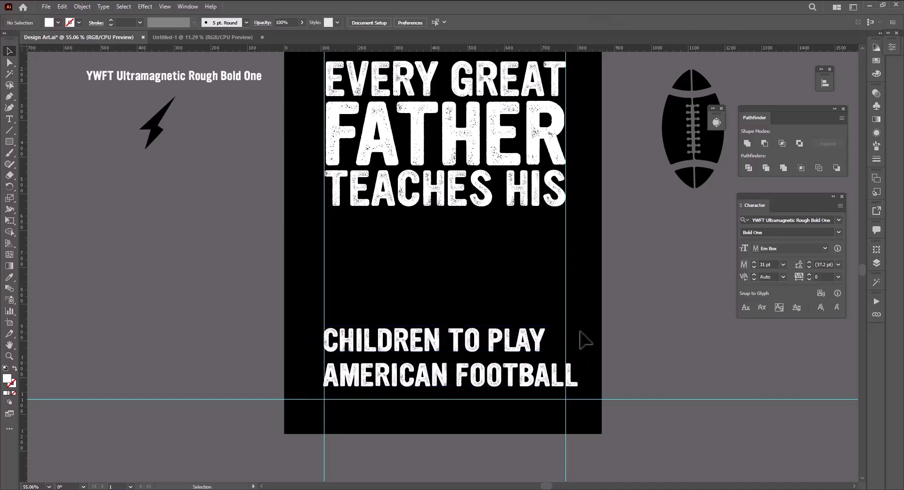
left_click_drag(555, 306, 572, 345)
scroll(651, 365, "up", 2)
left_click(652, 366)
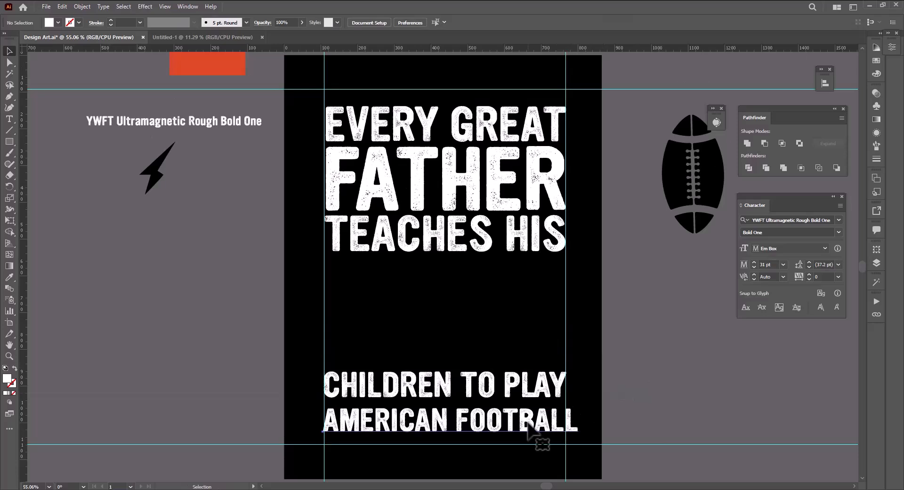
- Scale AMERICAN FOOTBALL down to fit exactly between the vertical guides
left_click(561, 416)
left_click_drag(579, 424, 568, 423)
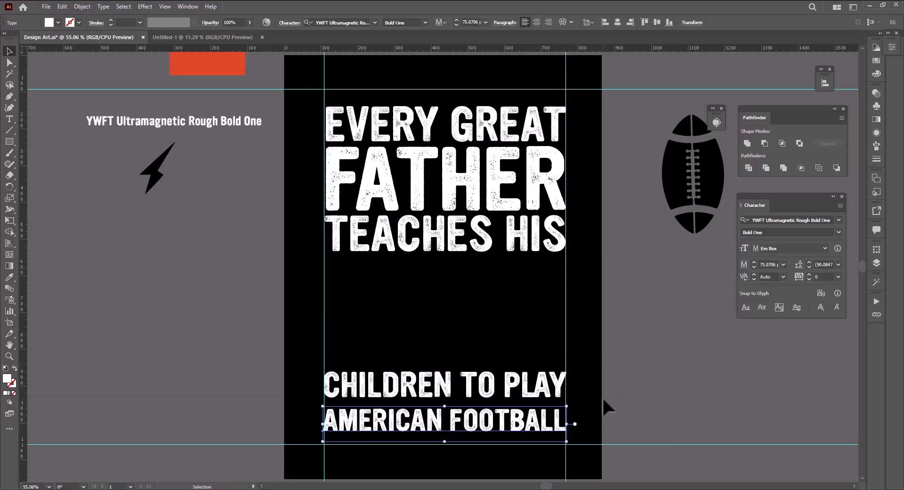
left_click(602, 396)
- Nudge CHILDREN TO PLAY down to tighten the gap above AMERICAN FOOTBALL
left_click(495, 383)
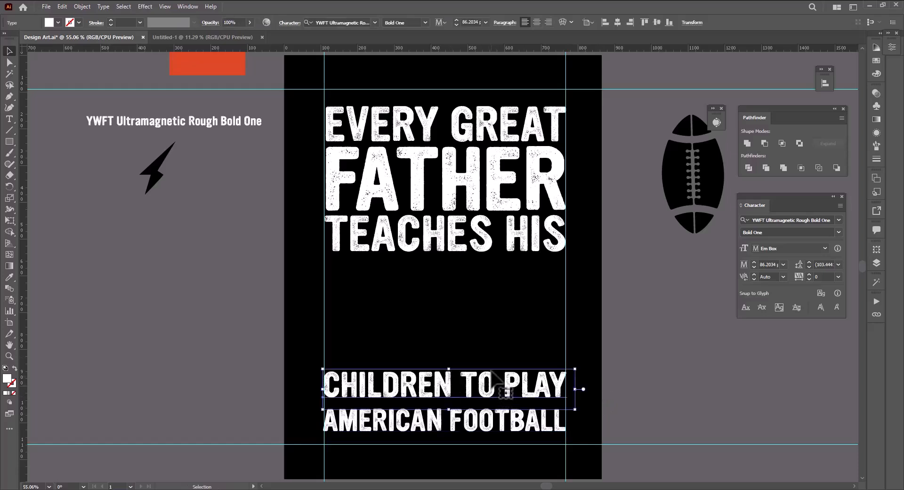
key("Down")
key("Down")
key("Down")
key("Down")
key("Down")
key("Down")
key("Down")
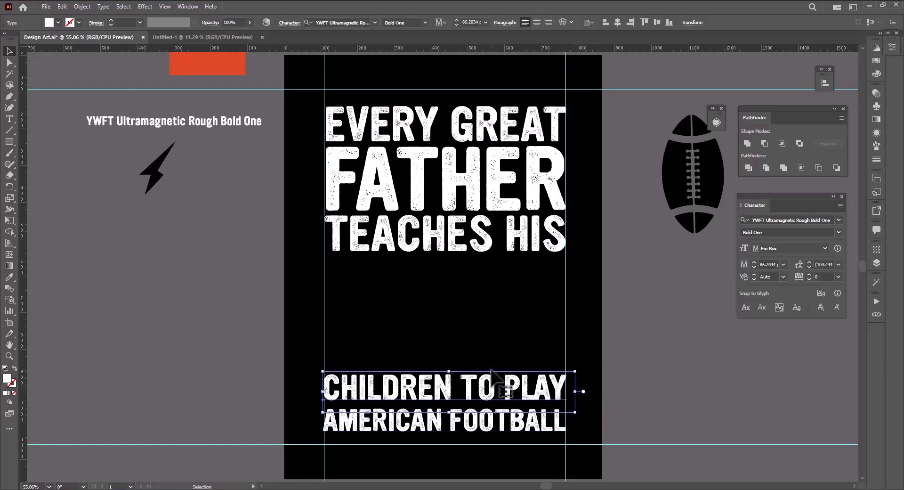
key("Down")
key("Down")
key("Down")
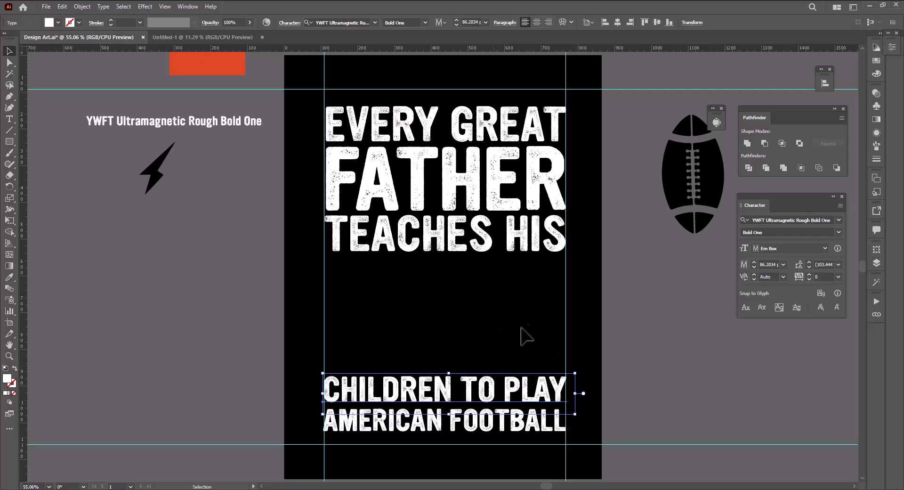
left_click(658, 351)
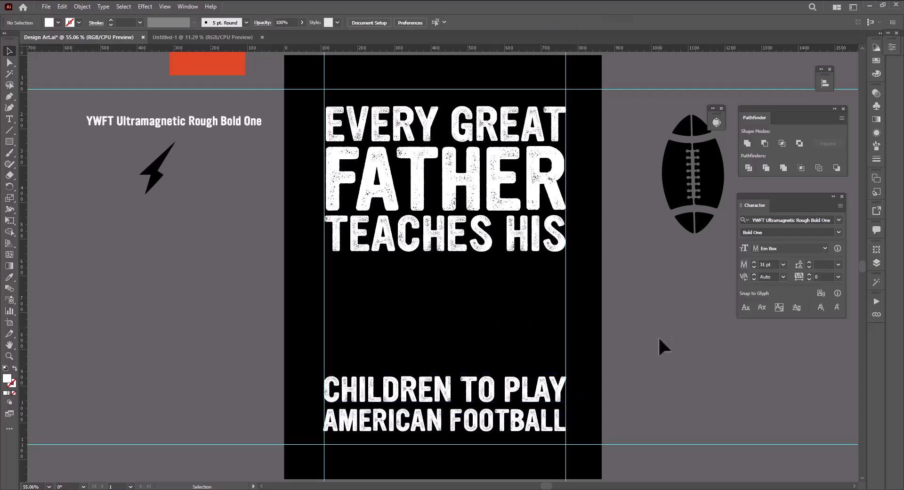
- Copy the football into the gap between the text lines, make it a compound path and sample the orange-red swatch rectangle's fill for it
left_click_drag(709, 184, 468, 254)
key("ctrl+8")
key("i")
left_click(223, 60)
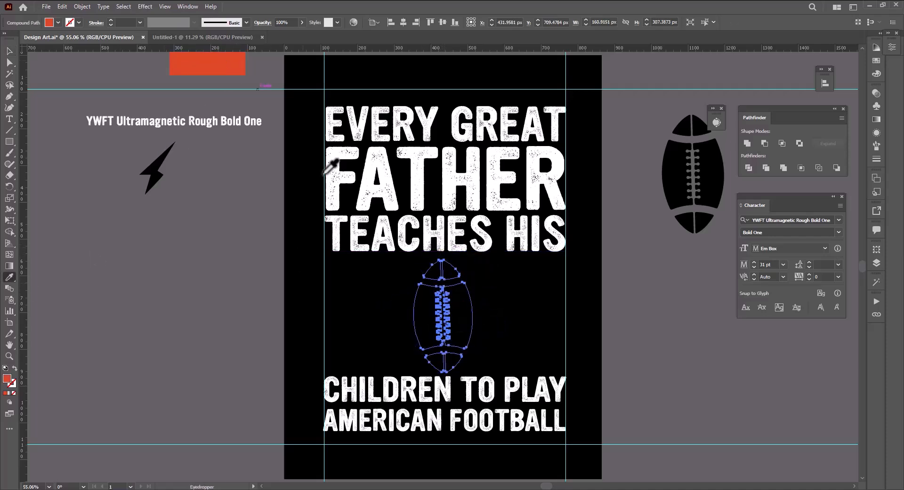
- Bring the orange-red football to the front and scale it down to about 114 × 218 px
right_click(440, 295)
mouse_move(466, 415)
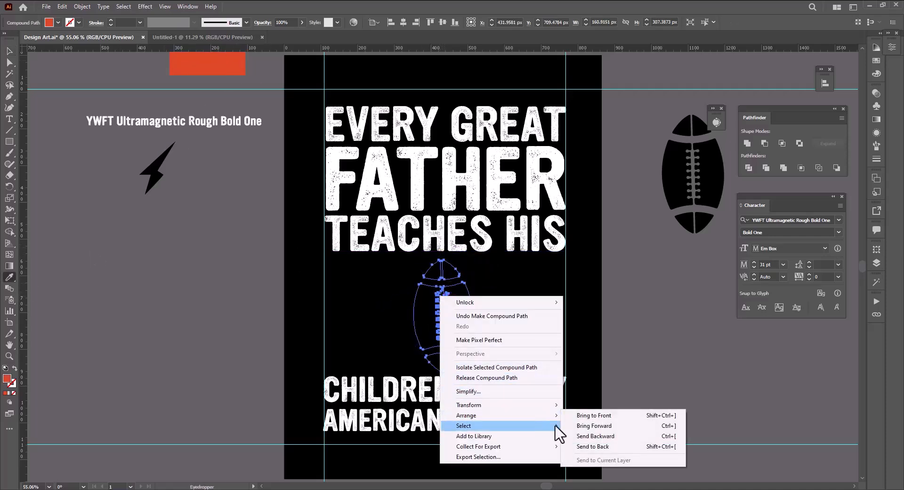
left_click(594, 415)
key("v")
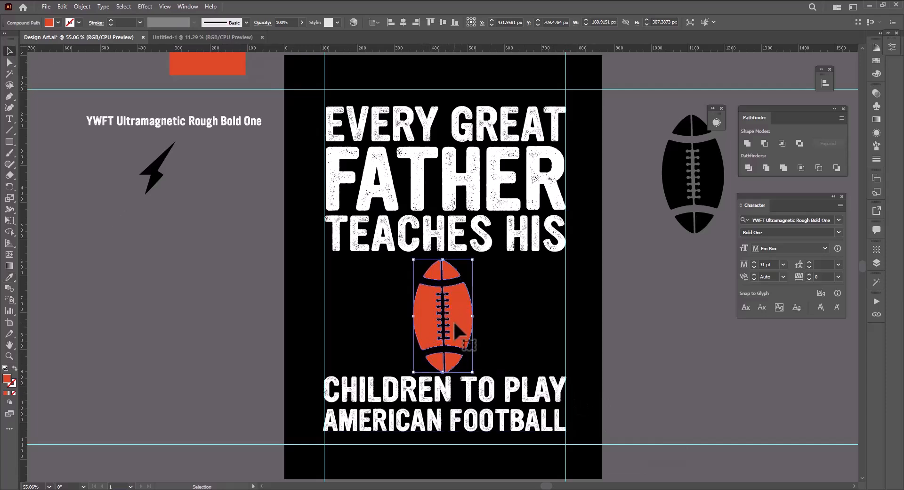
left_click_drag(445, 267, 448, 292)
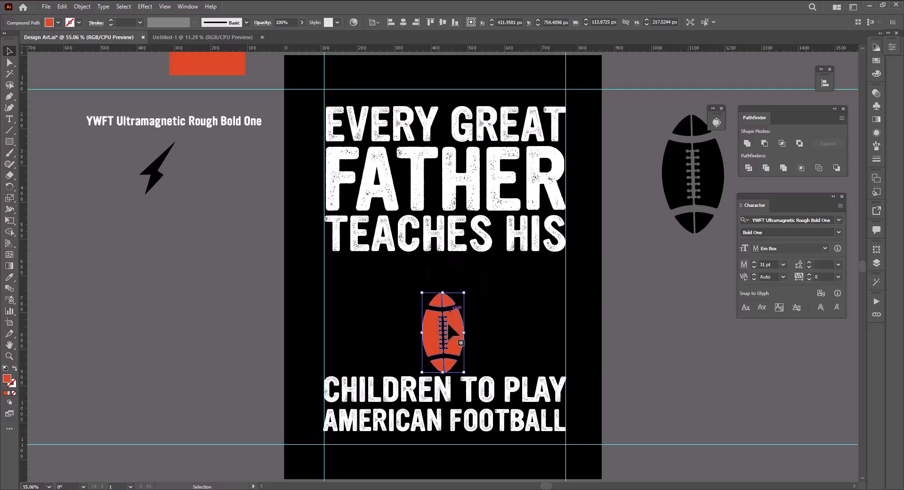
- Duplicate the small football to its right as a slightly larger copy, tilted counterclockwise and overlapping the upright one
left_click_drag(450, 332, 518, 322)
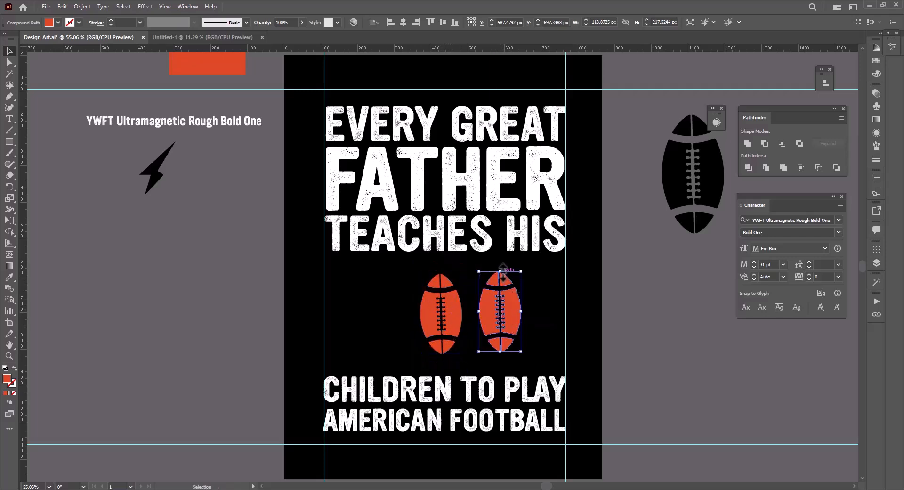
left_click_drag(500, 272, 501, 258)
left_click_drag(500, 351, 504, 363)
left_click_drag(502, 321, 484, 330)
left_click_drag(510, 368, 519, 342)
- Bring the upright football in front of the tilted copy
left_click(441, 312)
right_click(430, 311)
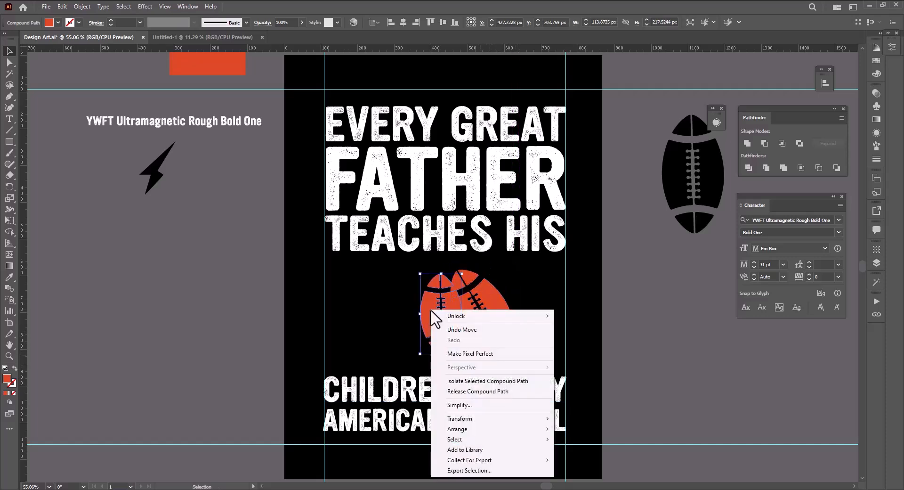
mouse_move(521, 431)
left_click(570, 429)
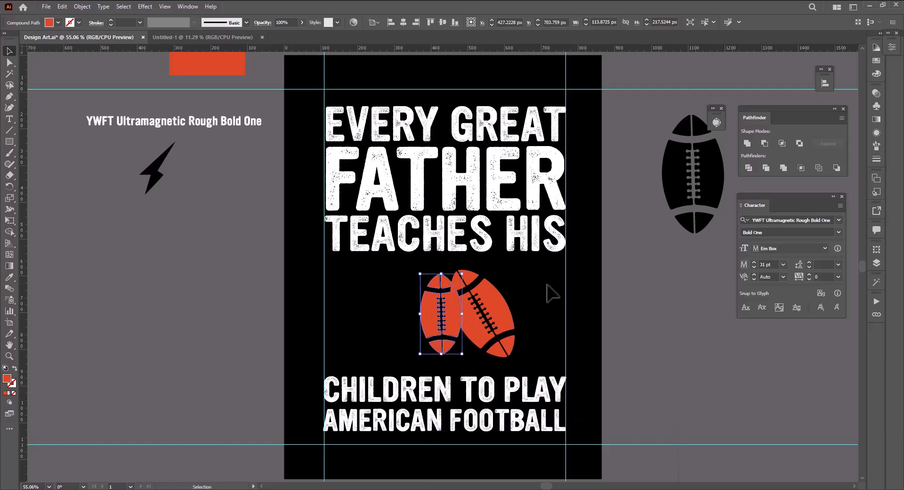
- Create a copy of the tilted football reflected across the vertical axis and place it on the other side of the upright one
left_click(547, 284)
left_click(495, 328)
right_click(492, 316)
mouse_move(570, 425)
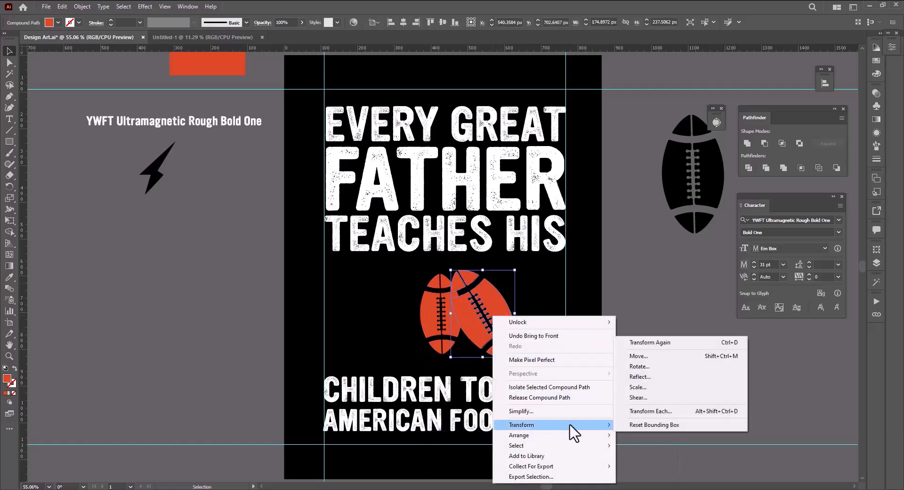
left_click(639, 377)
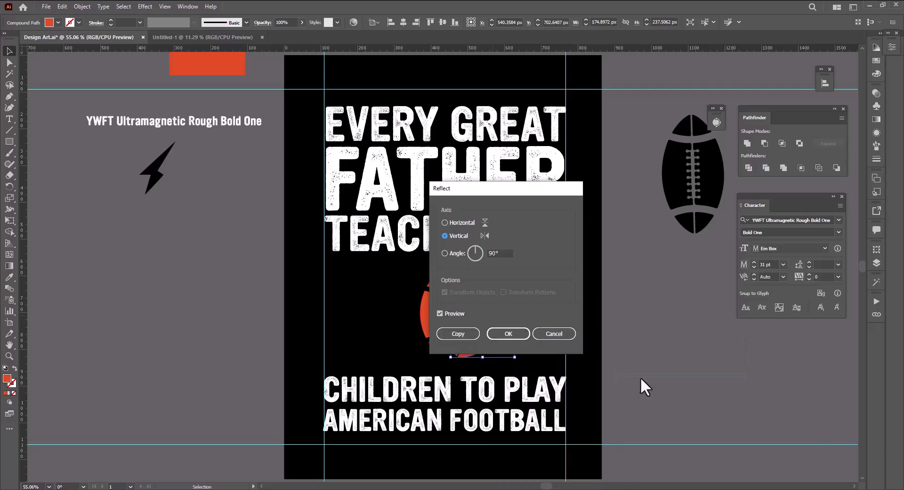
left_click(459, 337)
left_click_drag(494, 328, 421, 330)
- Bring the upright football to the front and shift the left tilted football slightly outward, away from the centre
right_click(438, 290)
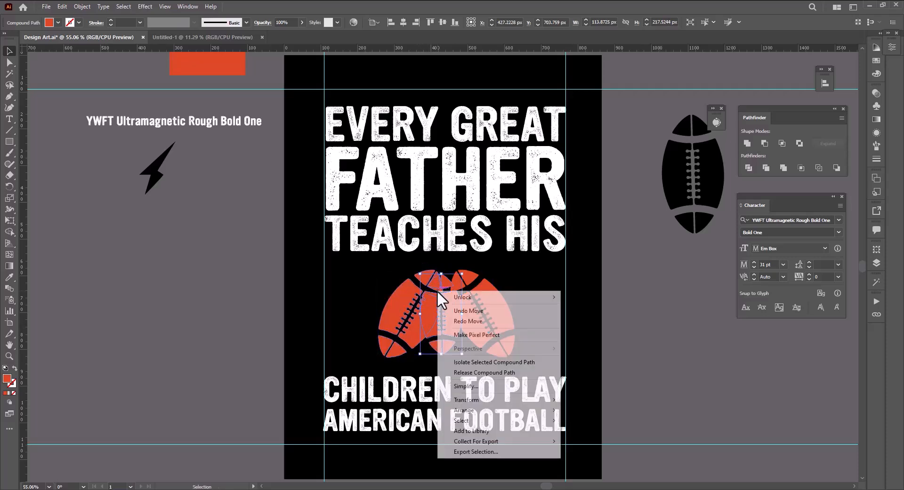
left_click(582, 412)
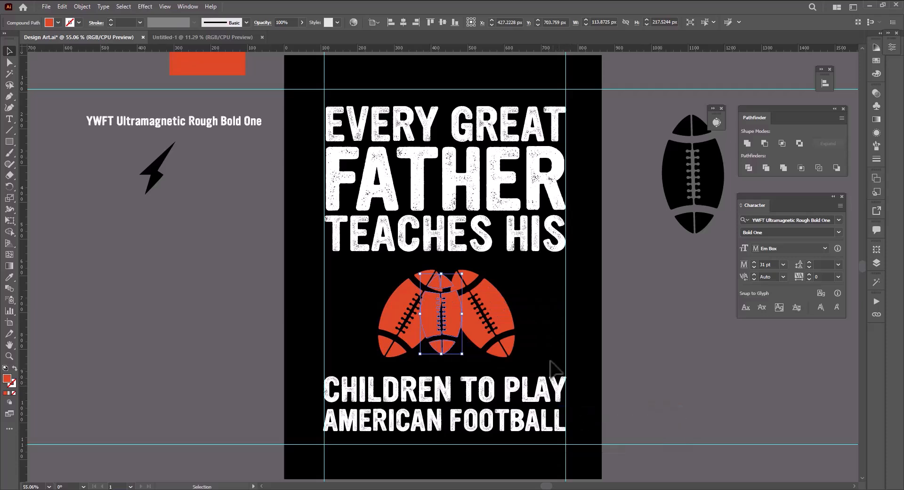
left_click(546, 345)
left_click_drag(409, 342, 398, 340)
- Scale the upright football down to about 108 × 207 px and bring it to the front of the two tilted ones
left_click(443, 350)
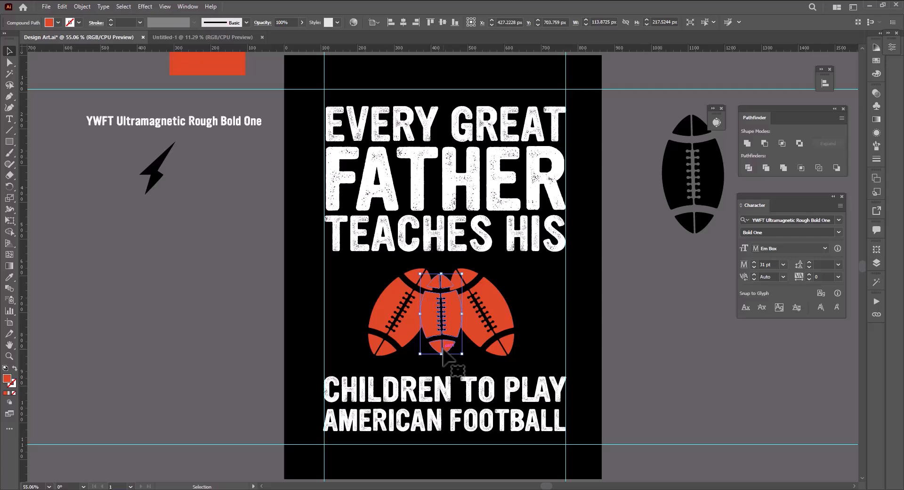
left_click_drag(443, 350, 441, 356)
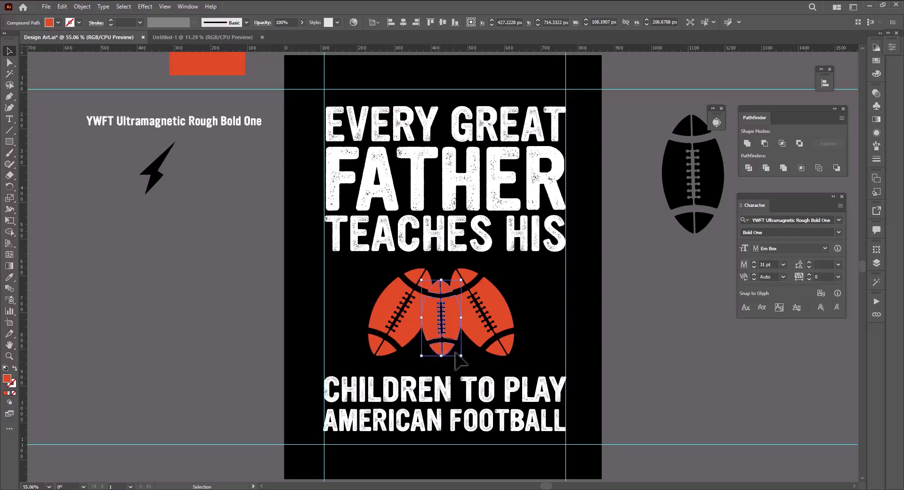
right_click(439, 310)
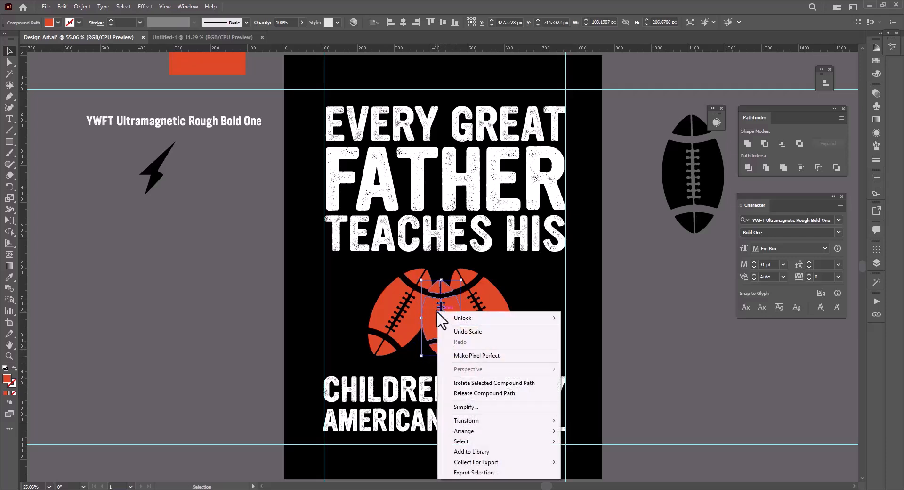
mouse_move(514, 431)
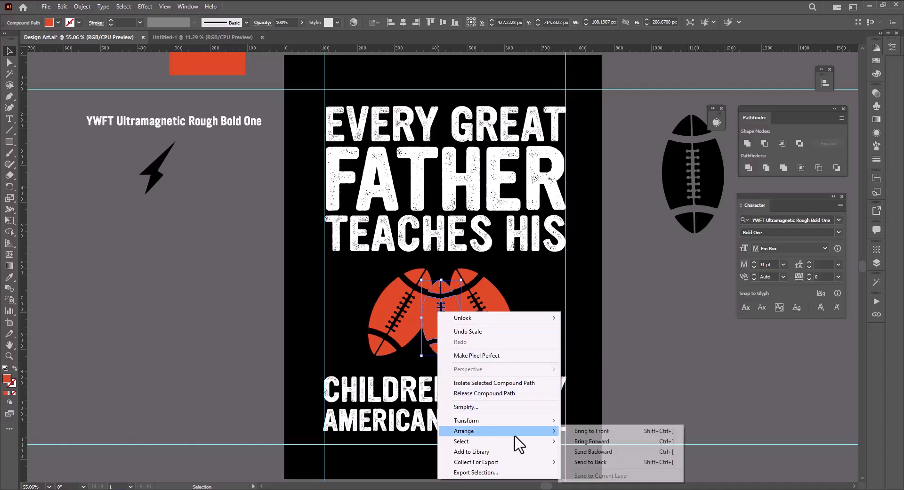
left_click(595, 429)
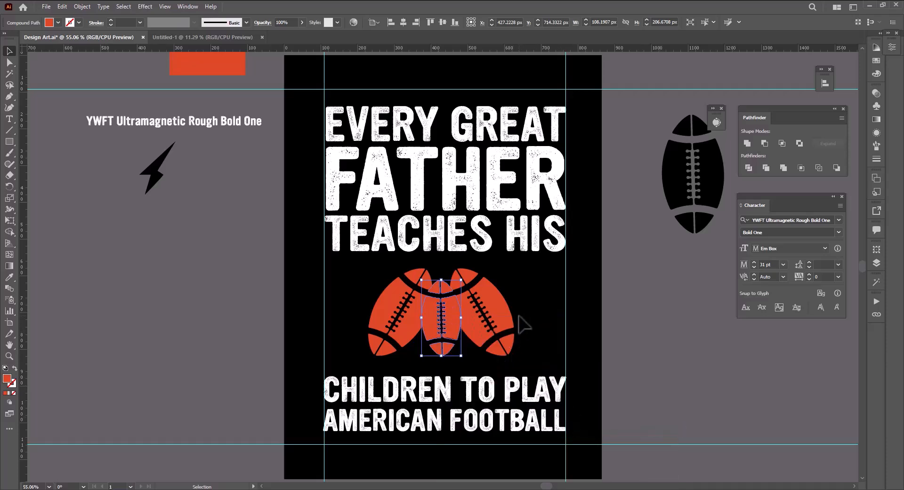
- Create an offset path around the upright football with a 6 px offset and Round joins
left_click(80, 6)
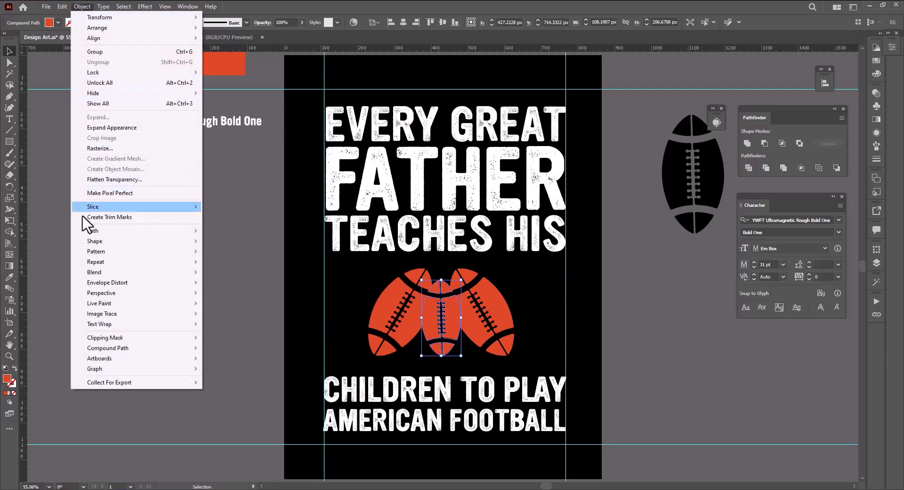
mouse_move(110, 232)
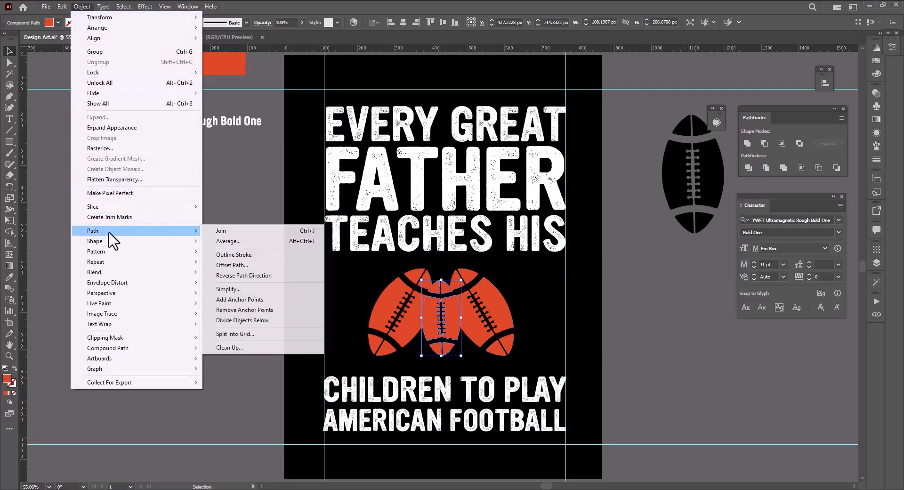
left_click(230, 264)
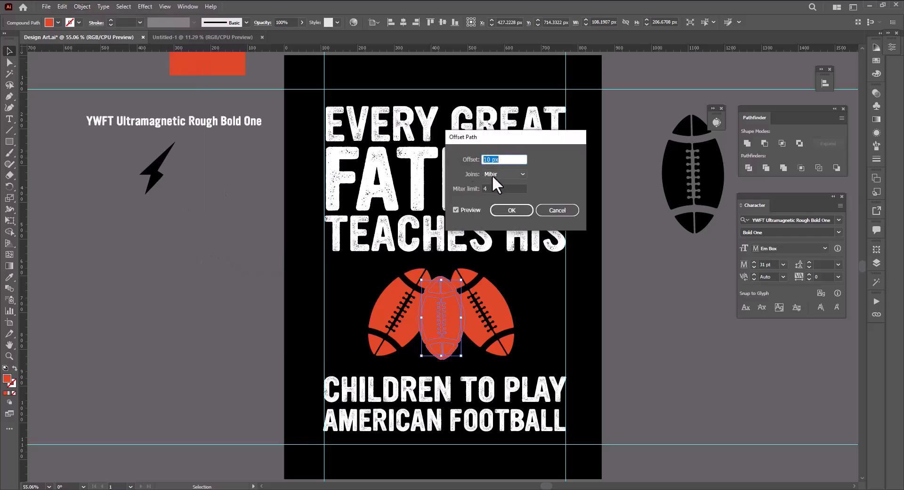
key("Down")
key("Down")
key("Down")
key("Down")
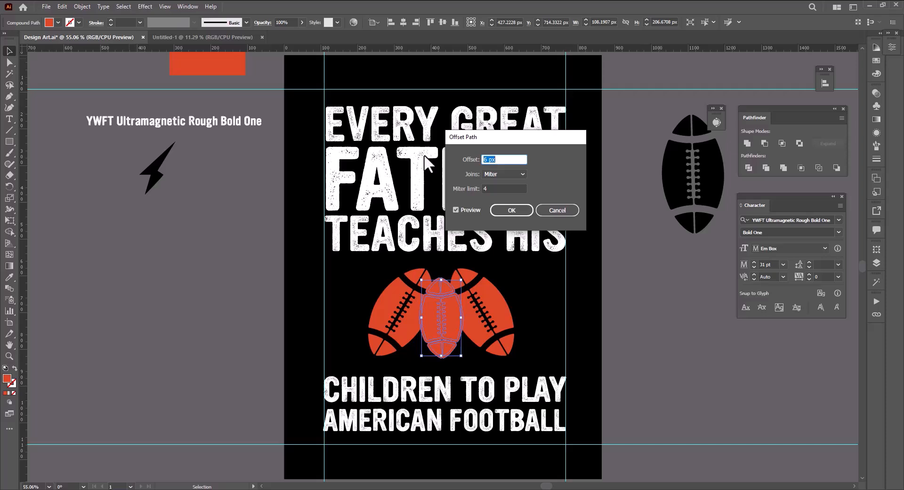
left_click(501, 174)
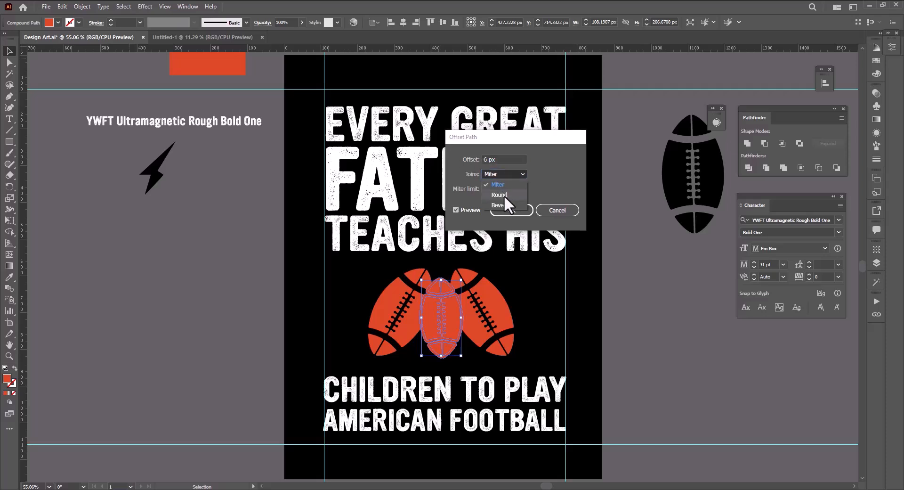
left_click(503, 195)
left_click(504, 210)
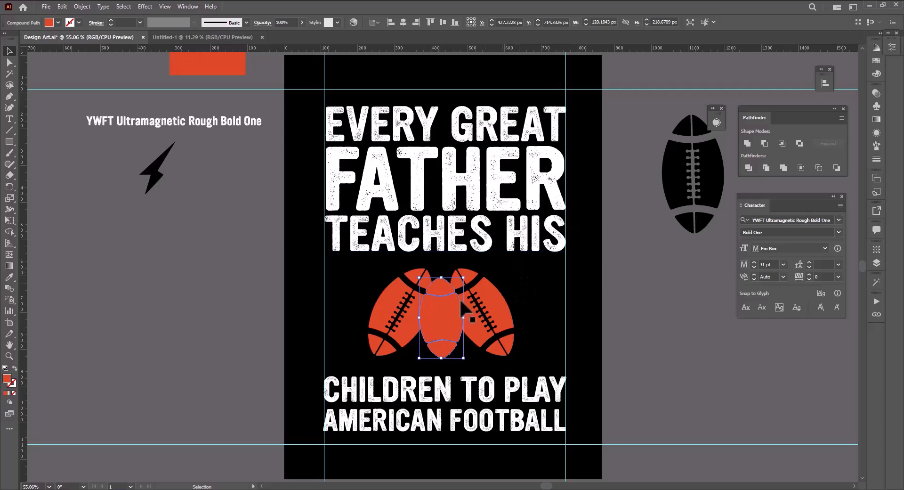
- Fill the offset shape behind the upright football with near-black
double_click(10, 379)
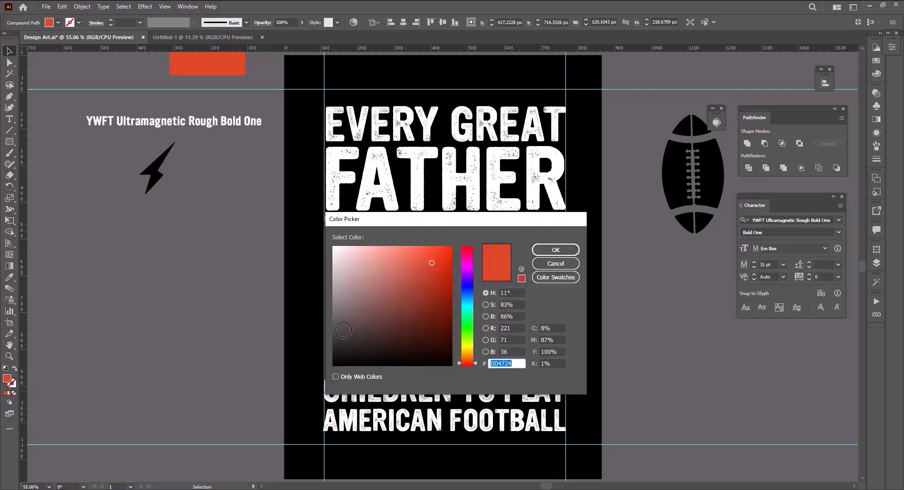
left_click_drag(371, 320, 351, 354)
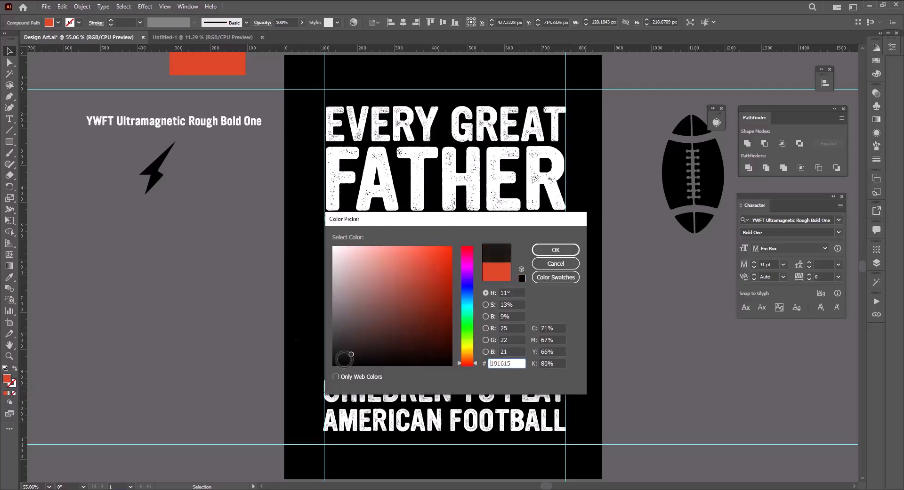
left_click(555, 250)
left_click(565, 257)
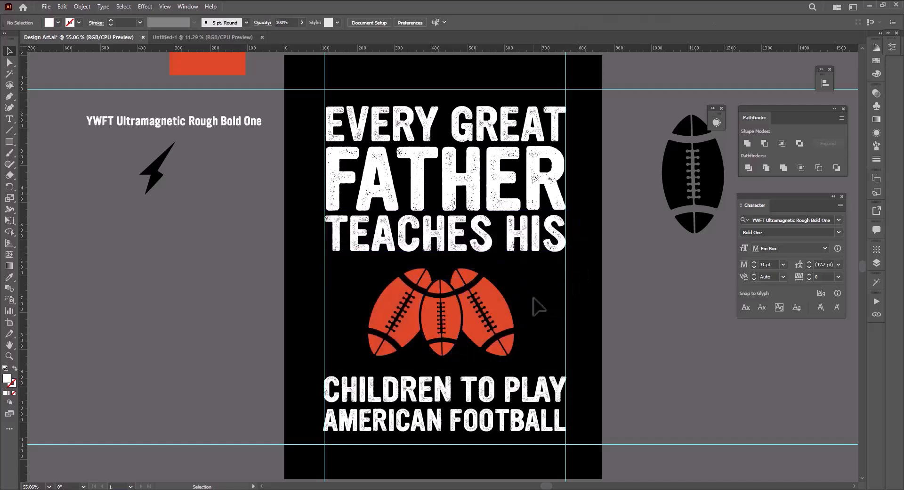
- Cut the black offset shape out of the artwork and group the two tilted footballs
left_click(461, 347)
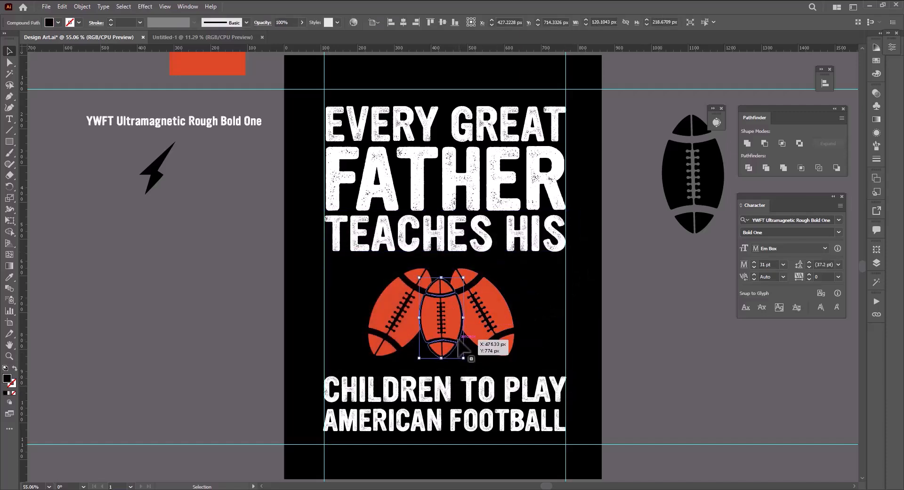
left_click(503, 348)
key("v")
left_click(374, 313)
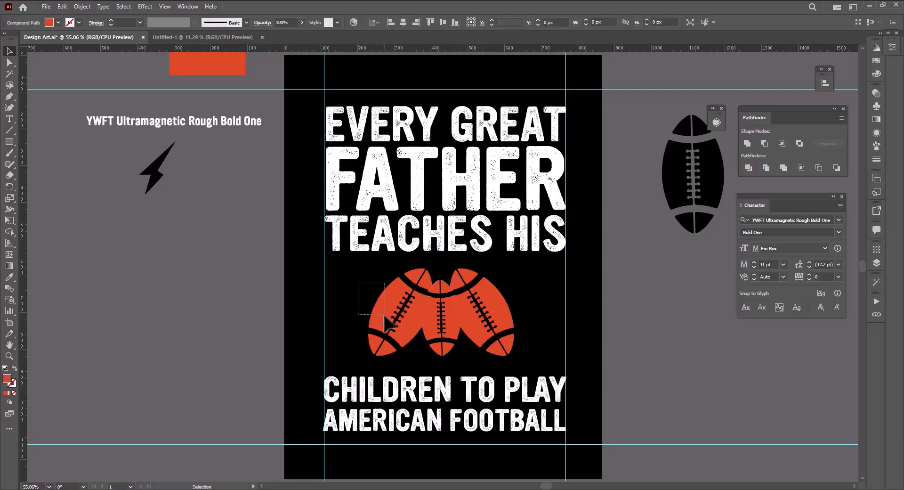
left_click(492, 316, "shift")
key("ctrl+g")
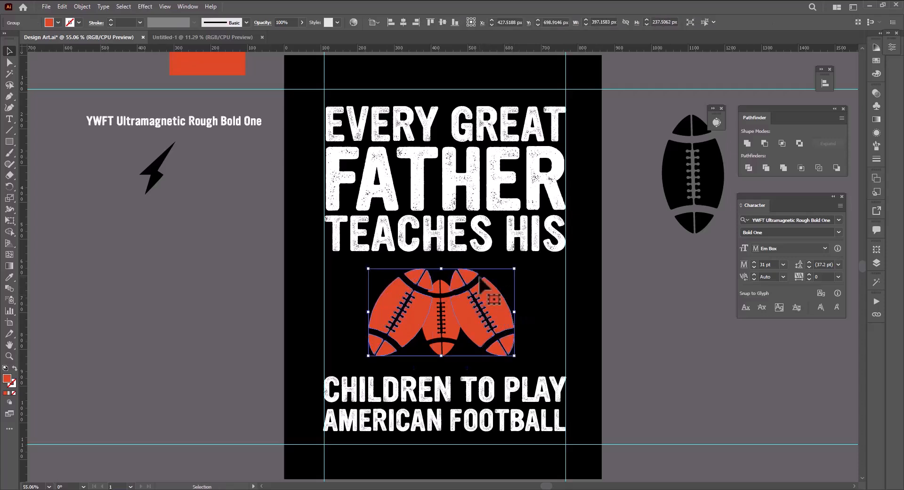
- Add an opacity mask with Clip off to the tilted football group and paste the cut offset shape in place inside the mask
left_click(876, 94)
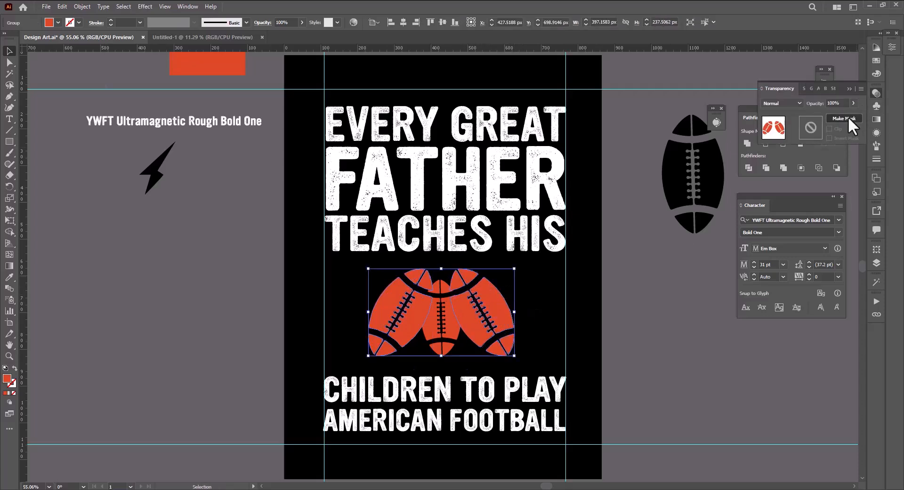
left_click(846, 119)
left_click(830, 128)
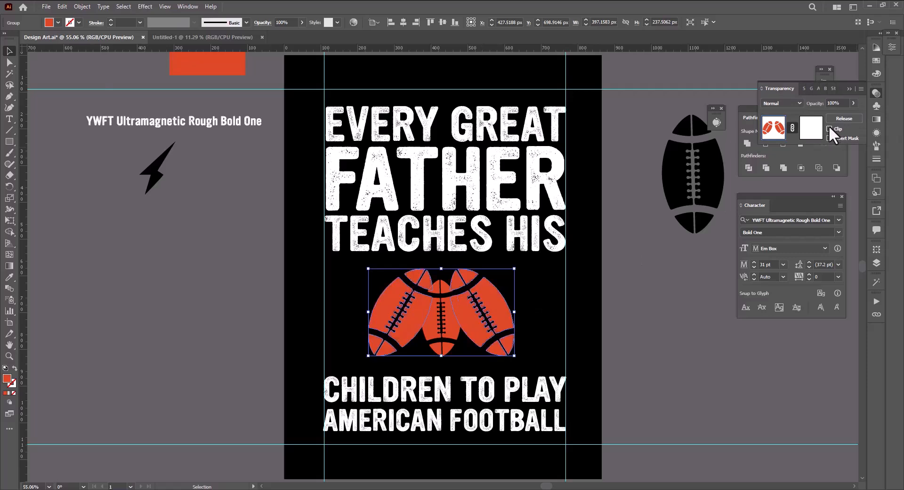
left_click(811, 128)
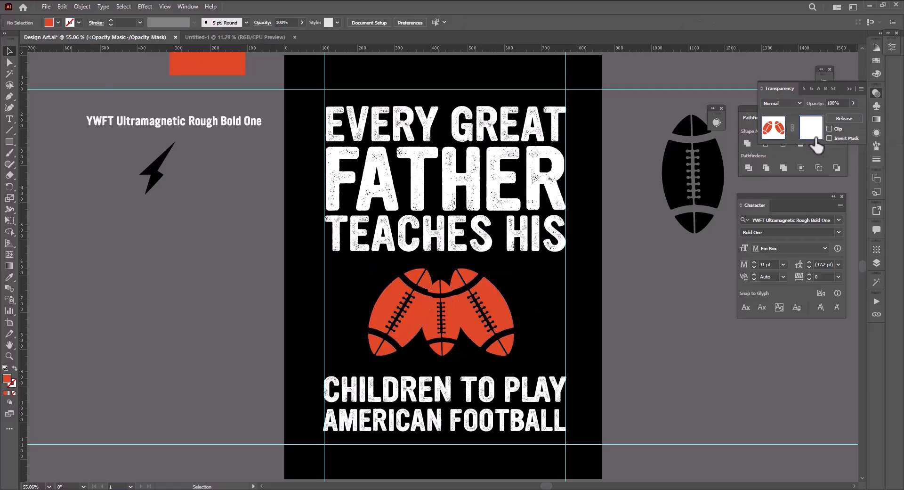
key("ctrl+f")
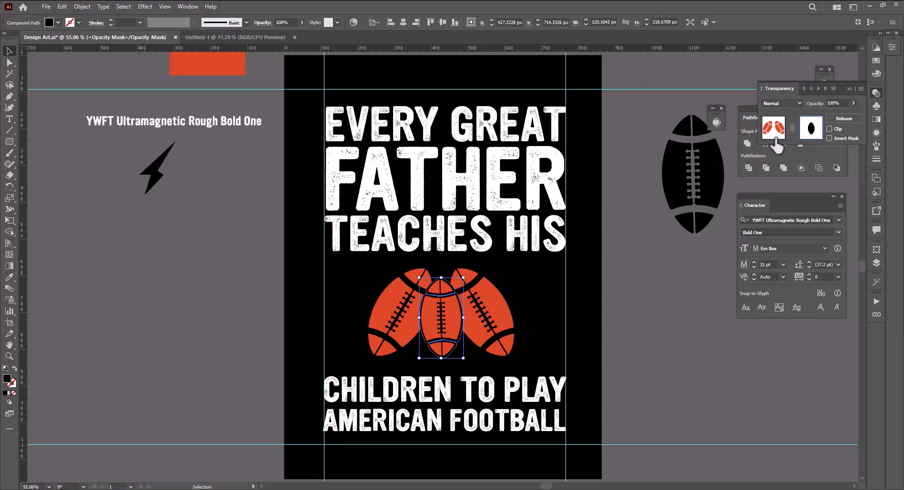
left_click(774, 136)
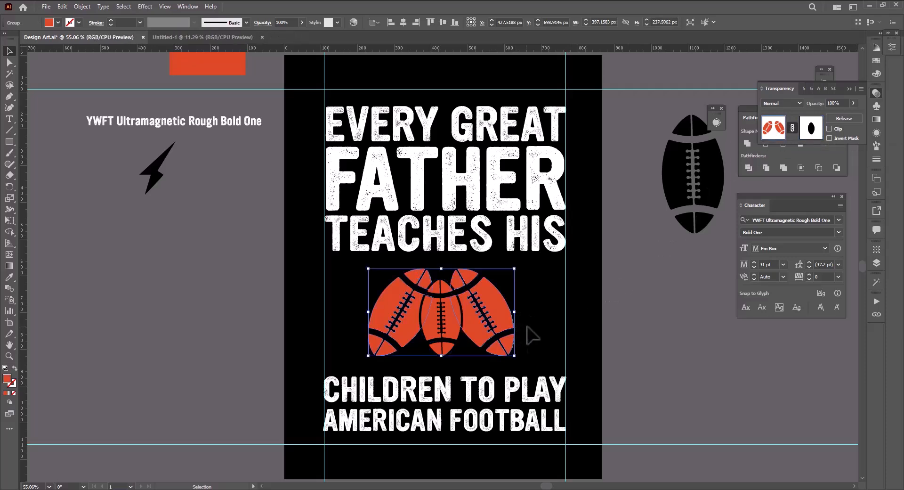
left_click(541, 323)
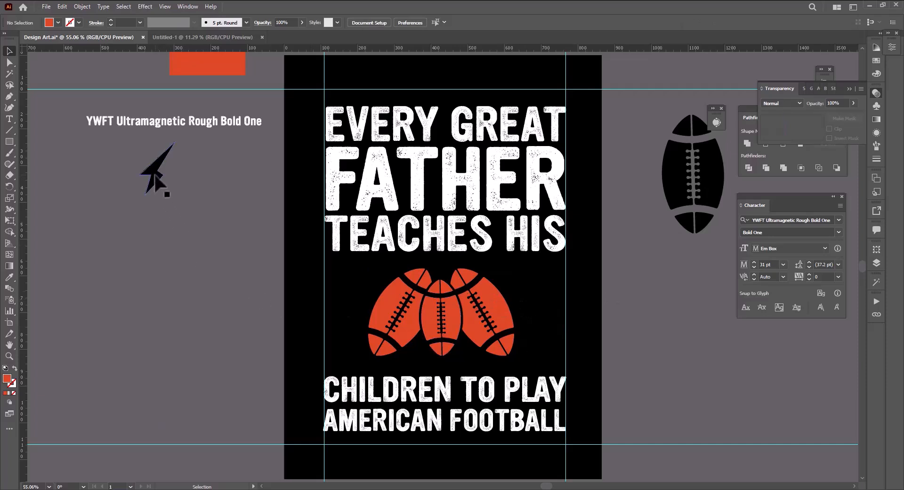
- Move the lightning bolt beside the left football at the left guide, scale it to about 137 × 201 px and bring it forward
left_click(155, 181)
left_click_drag(155, 175, 351, 354)
right_click(353, 351)
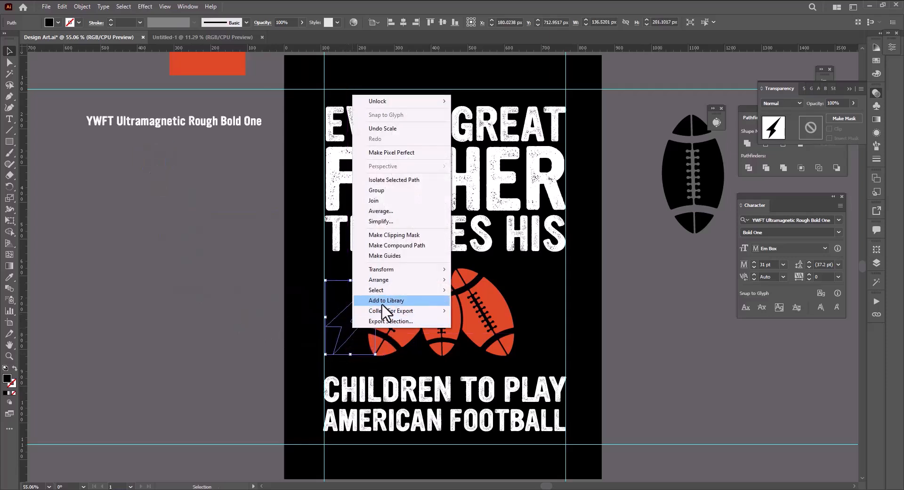
mouse_move(430, 280)
left_click(491, 295)
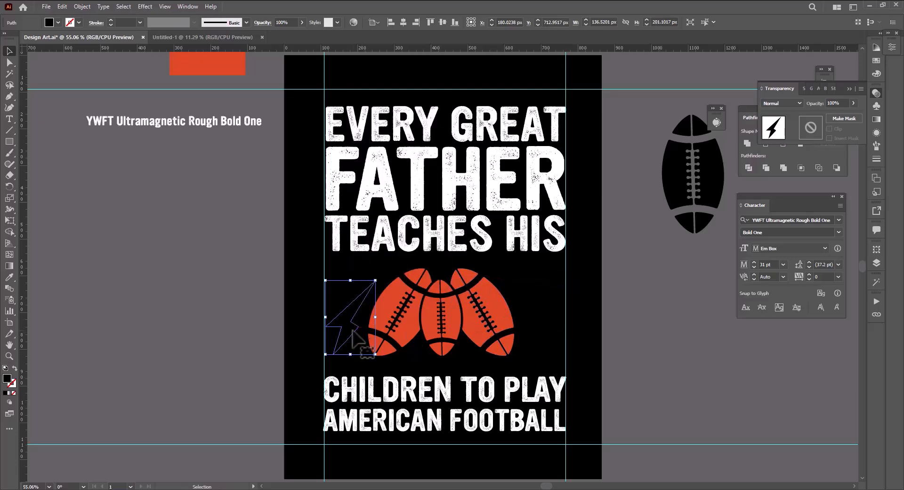
- Recolor the lightning bolt by sampling the footballs' orange-red with the Eyedropper
left_click(9, 276)
left_click(370, 303)
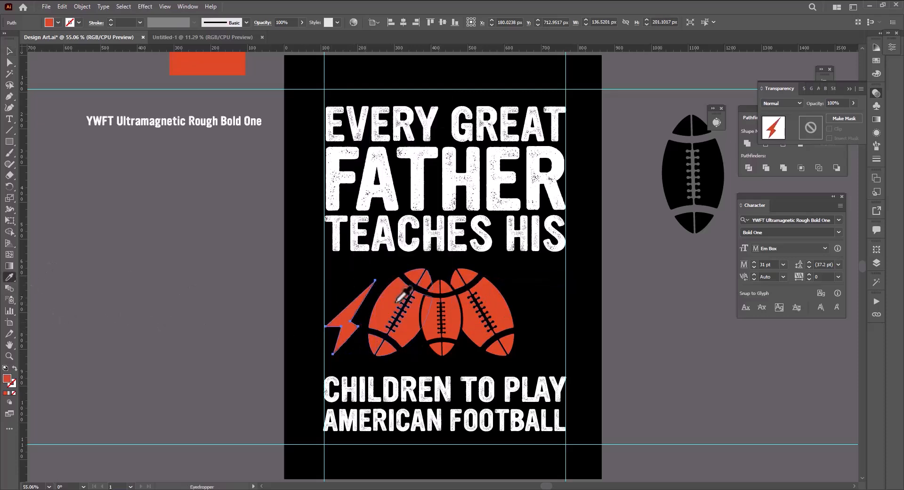
left_click(9, 50)
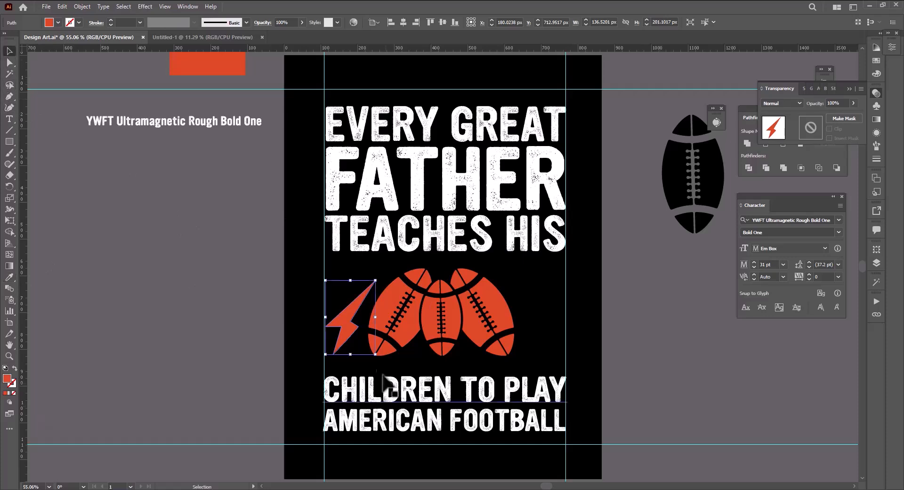
- Create a copy of the bolt reflected across the vertical axis and place it on the other side of the footballs, against the right guide
right_click(349, 323)
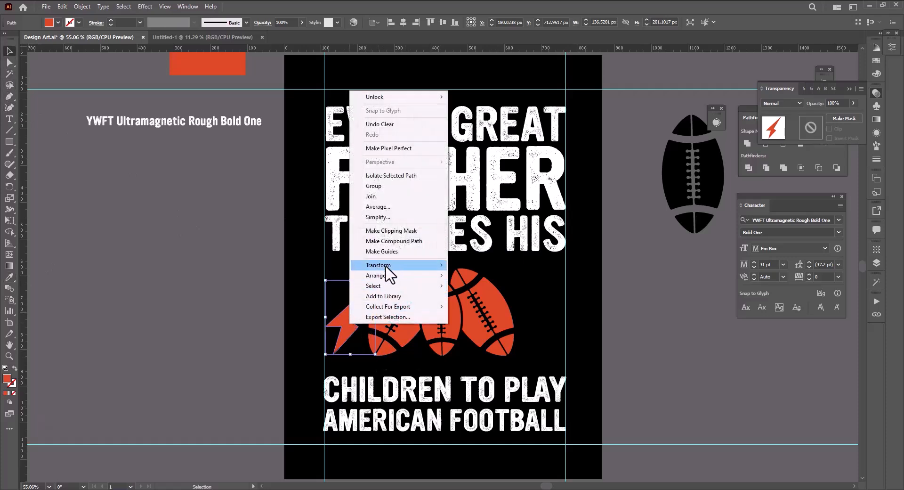
mouse_move(396, 267)
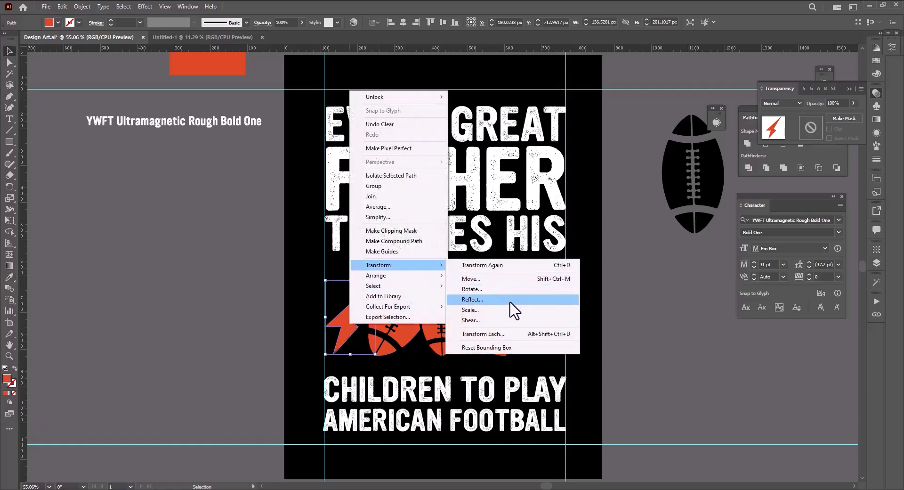
left_click(472, 299)
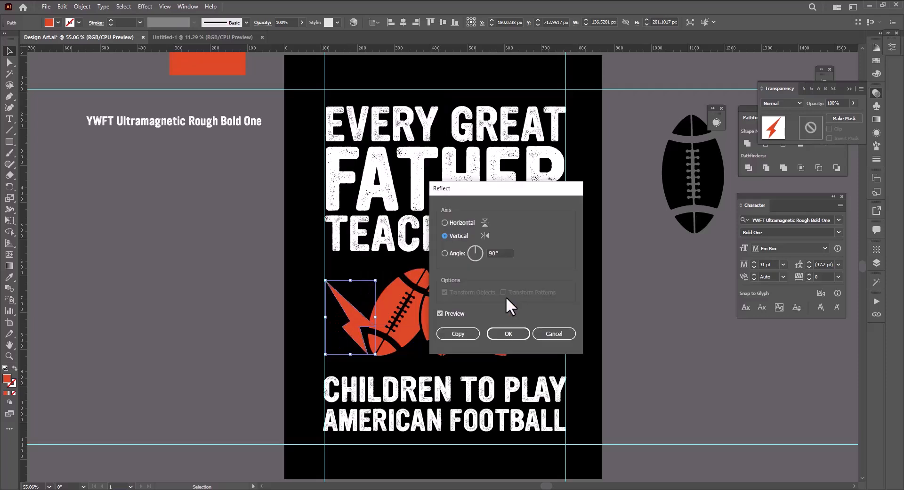
left_click(443, 336)
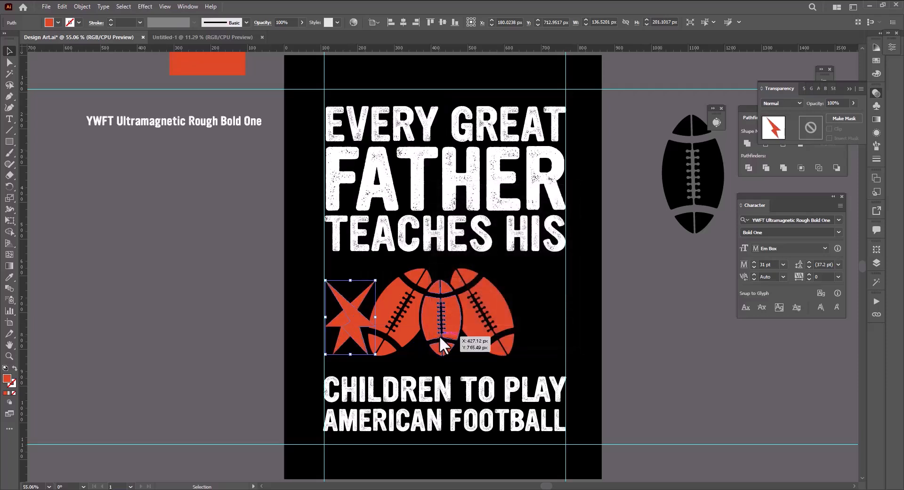
left_click_drag(361, 333, 546, 328)
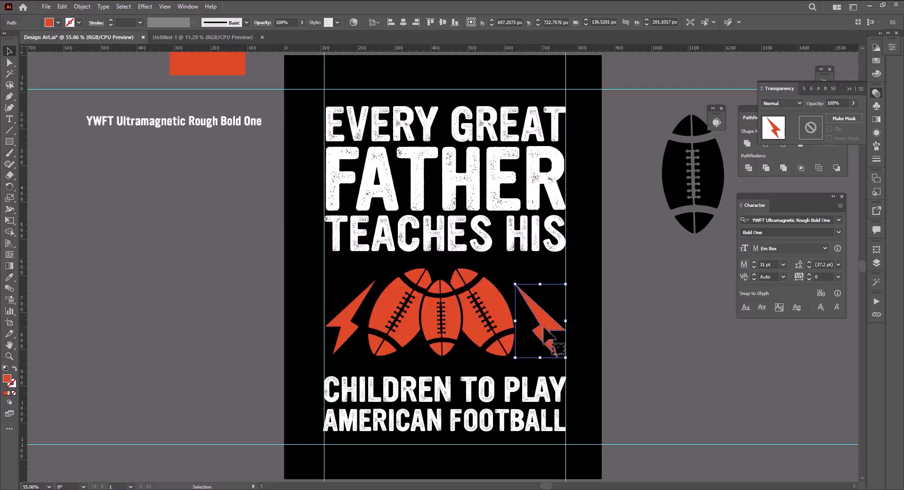
- Group the three orange-red footballs and centre the group horizontally on the artboard
left_click_drag(452, 340, 480, 325)
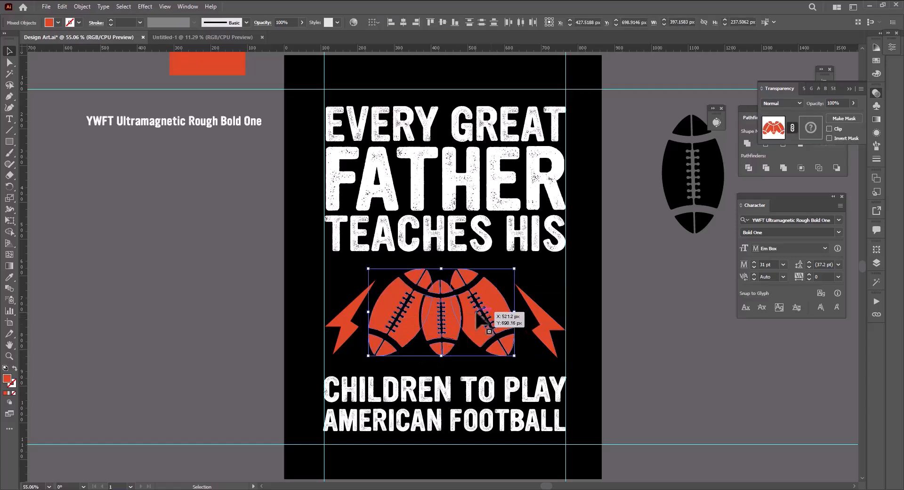
right_click(477, 312)
left_click(507, 396)
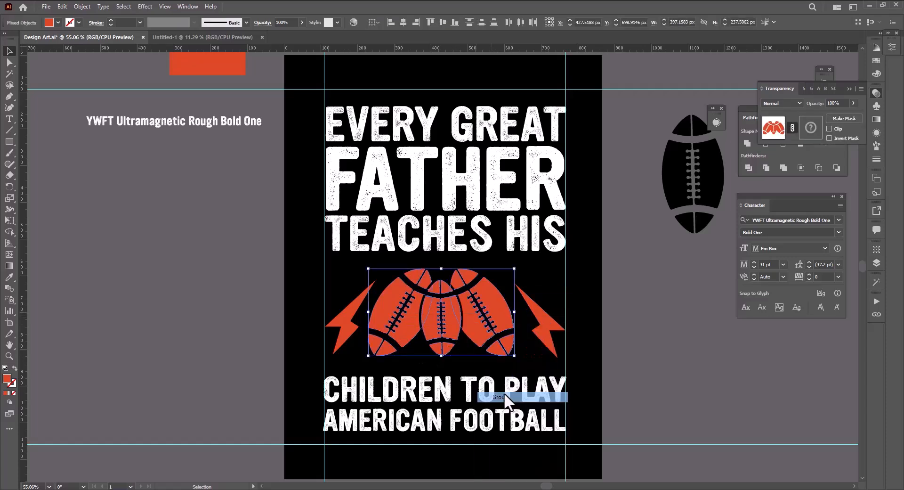
left_click(405, 23)
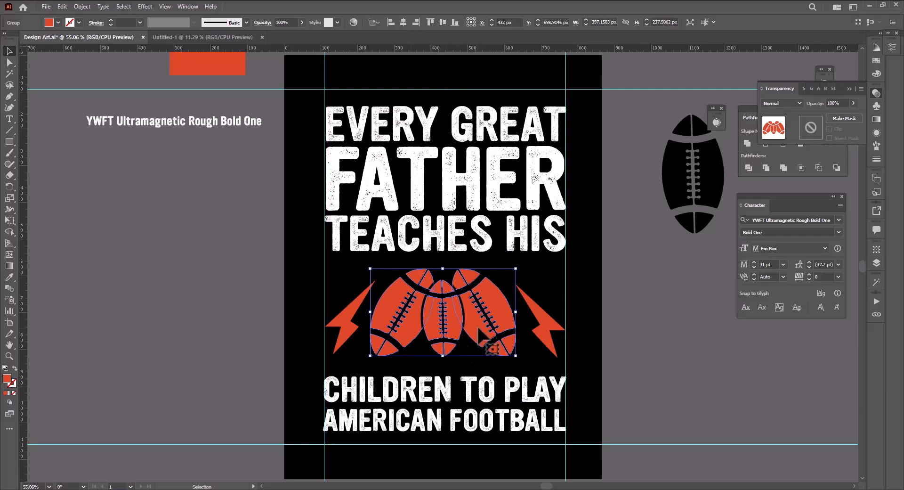
- Raise both lightning bolts to the same height, level with the upper part of the footballs
left_click(572, 319)
left_click_drag(543, 325, 539, 314)
left_click_drag(352, 332, 354, 309)
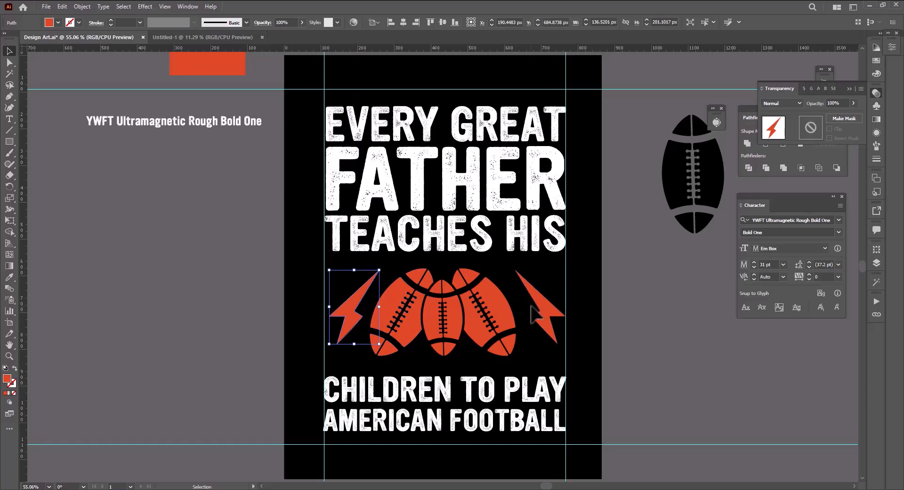
- Shift the football group slightly sideways to even out the gaps between the two lightning bolts
left_click(527, 329)
left_click_drag(511, 330, 515, 322)
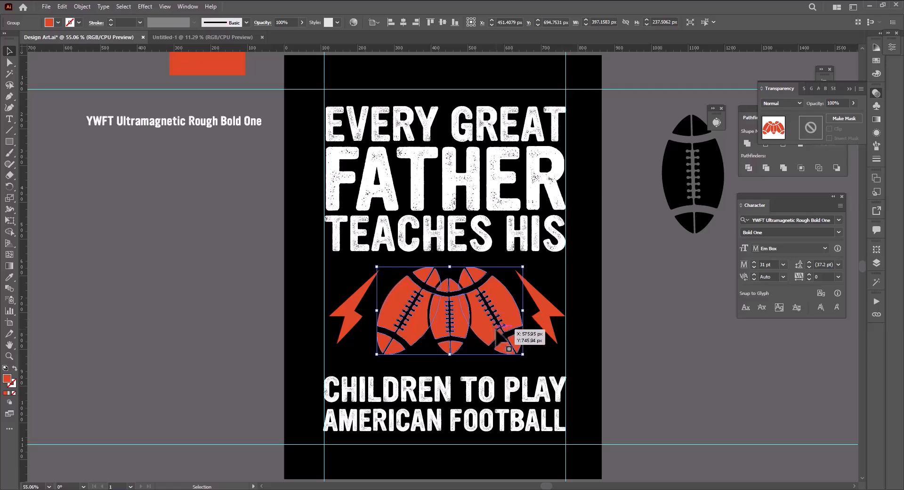
key("Left")
key("Left")
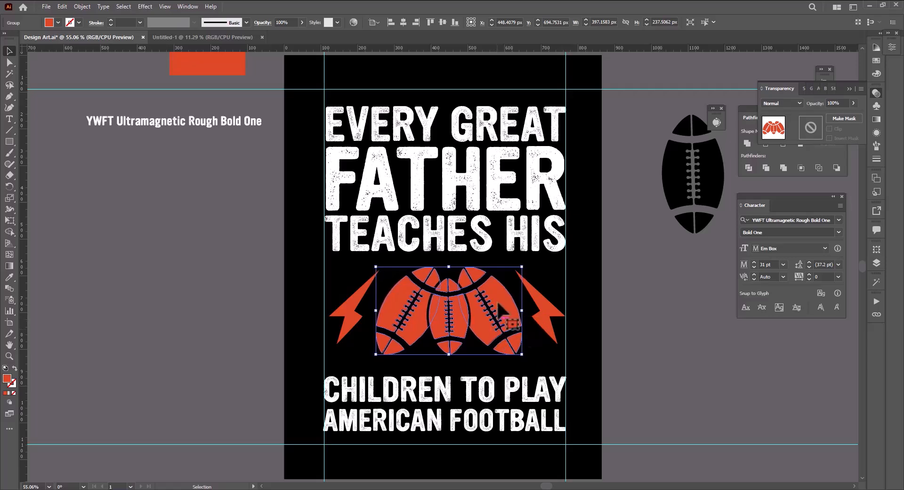
- Move the footballs and both lightning bolts up together, closer beneath the TEACHES HIS line
left_click(358, 279)
left_click_drag(359, 297, 575, 329)
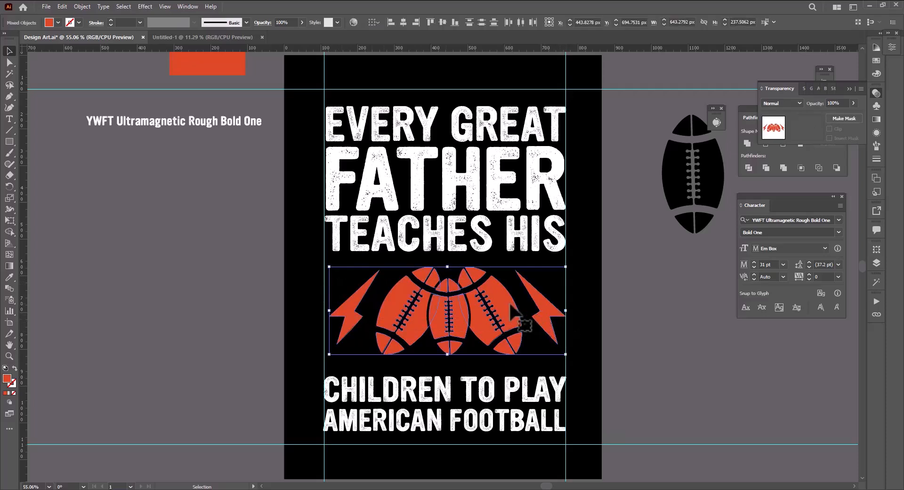
key("Up")
key("Up")
key("Up")
key("Up")
key("Up")
key("Up")
key("Up")
key("Up")
key("Up")
key("Up")
key("Up")
key("Up")
key("Up")
key("Up")
key("Up")
key("Up")
key("Up")
key("Up")
key("Up")
key("Up")
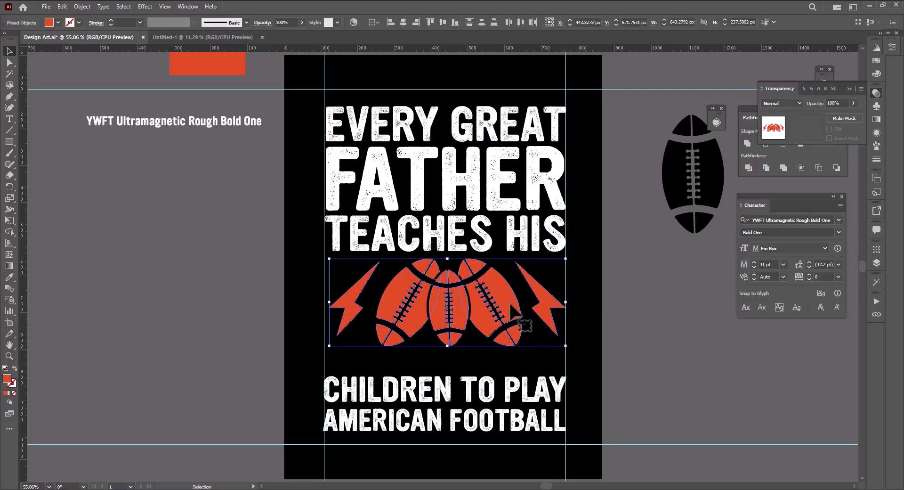
key("Up")
key("Up")
- Shift the left lightning bolt outward so that it touches the left guide
left_click(583, 335)
left_click(349, 310)
key("shift+Left")
key("Left")
key("Left")
left_click(550, 310, "shift")
left_click(538, 348)
- Enlarge the football group slightly and reposition it between the two lightning bolts
left_click(500, 316)
left_click_drag(449, 345, 449, 352)
left_click_drag(393, 320, 387, 320)
left_click(386, 363)
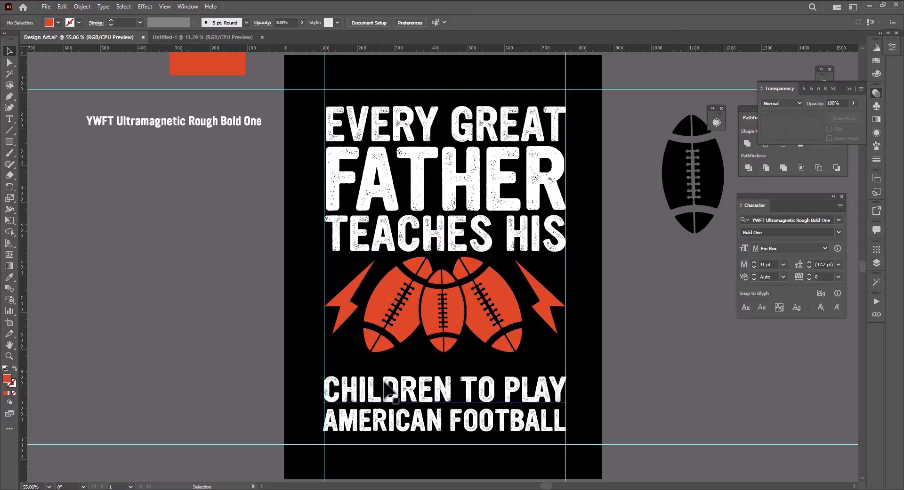
- Move the CHILDREN TO PLAY and AMERICAN FOOTBALL lines up to sit just below the footballs
left_click(382, 396)
key("shift+Up")
key("shift+Up")
key("shift+Up")
key("shift+Up")
key("shift+Up")
key("shift+Up")
left_click(634, 343)
- Recolor the FATHER and AMERICAN FOOTBALL lines by sampling the graphics' orange-red with the Eyedropper
left_click_drag(292, 165, 358, 177)
key("i")
left_click(361, 283)
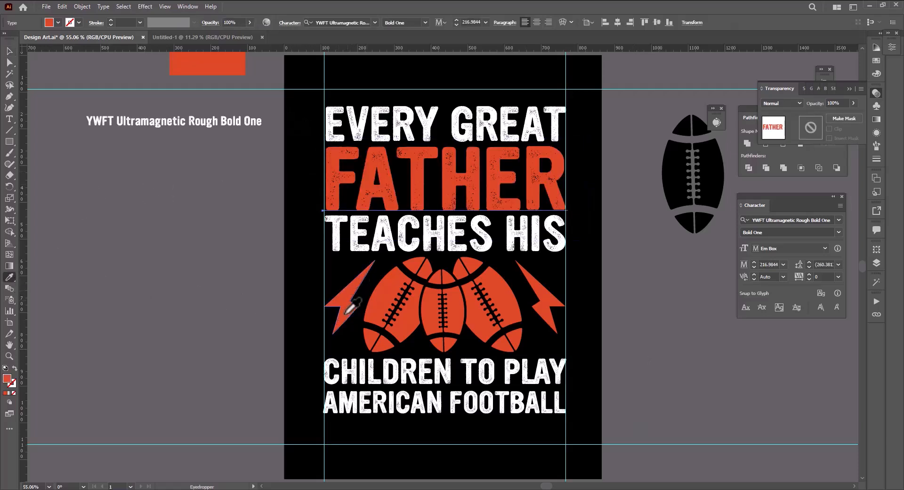
left_click_drag(291, 400, 332, 406)
left_click(390, 292)
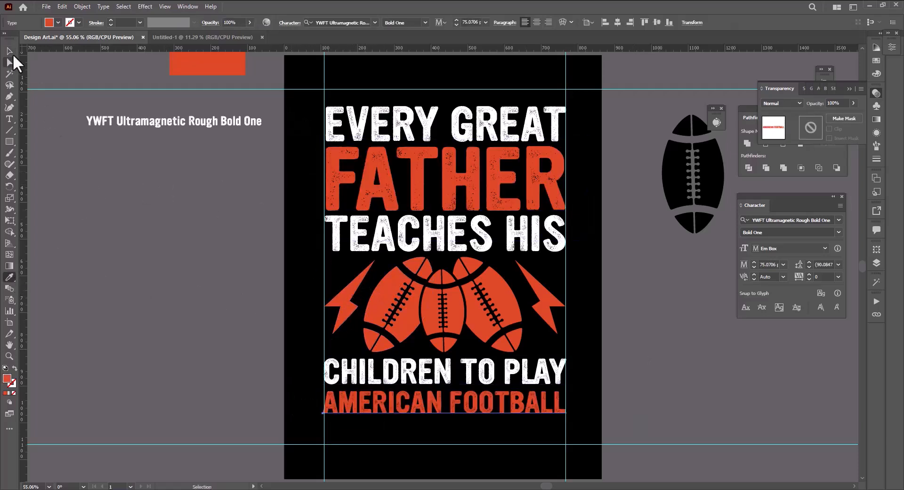
key("v")
left_click(153, 272)
- Scale the EVERY GREAT and FATHER lines slightly so their left edges meet the left guide
left_click(518, 308)
left_click(327, 131)
scroll(326, 128, "up", 3)
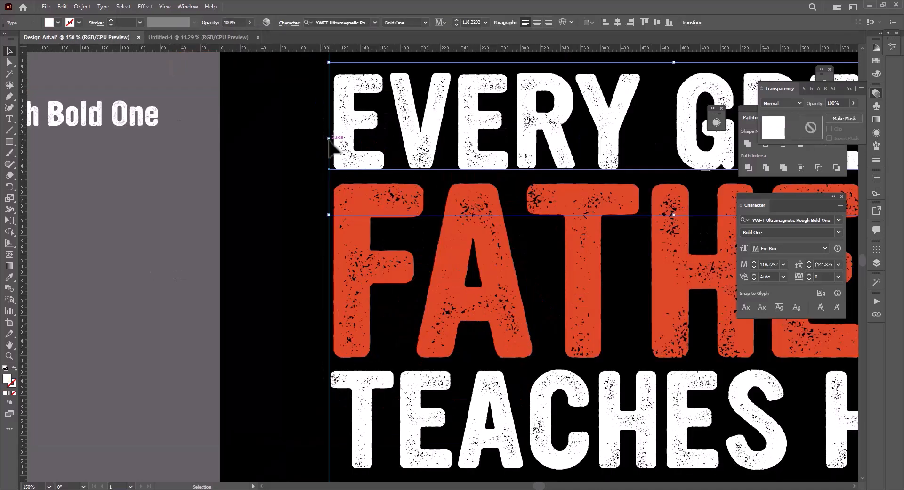
left_click_drag(332, 150, 328, 150)
left_click_drag(288, 232, 397, 268)
left_click_drag(324, 310, 322, 307)
left_click(304, 303)
- Convert the EVERY GREAT, FATHER and TEACHES HIS text lines to outlines
scroll(299, 287, "down", 3)
left_click_drag(281, 118, 521, 243)
right_click(471, 213)
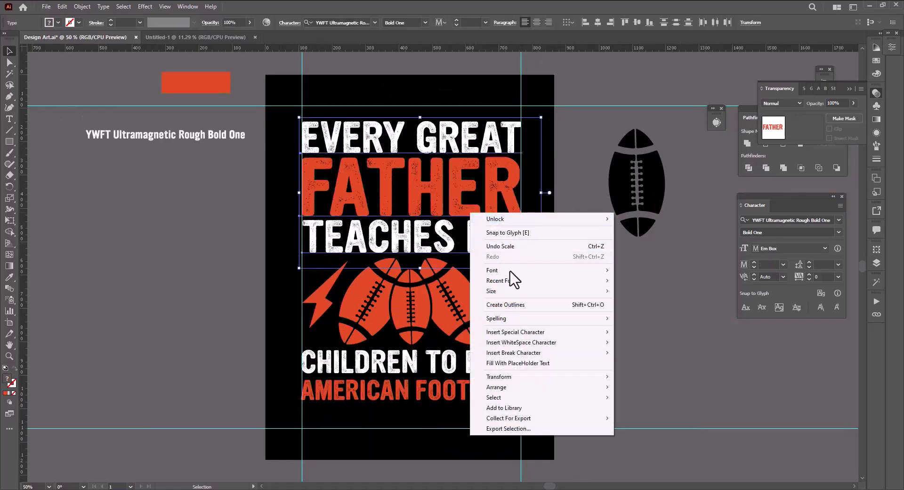
left_click(518, 305)
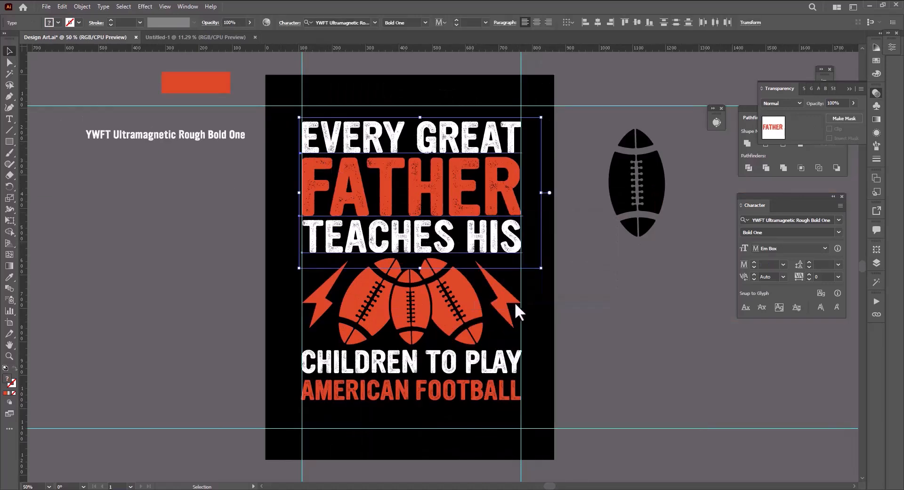
left_click(542, 315)
- Nudge the AMERICAN FOOTBALL line up to tighten the gap below CHILDREN TO PLAY
left_click(459, 399)
key("ctrl+shift+o")
key("Up")
key("Up")
key("Up")
key("Up")
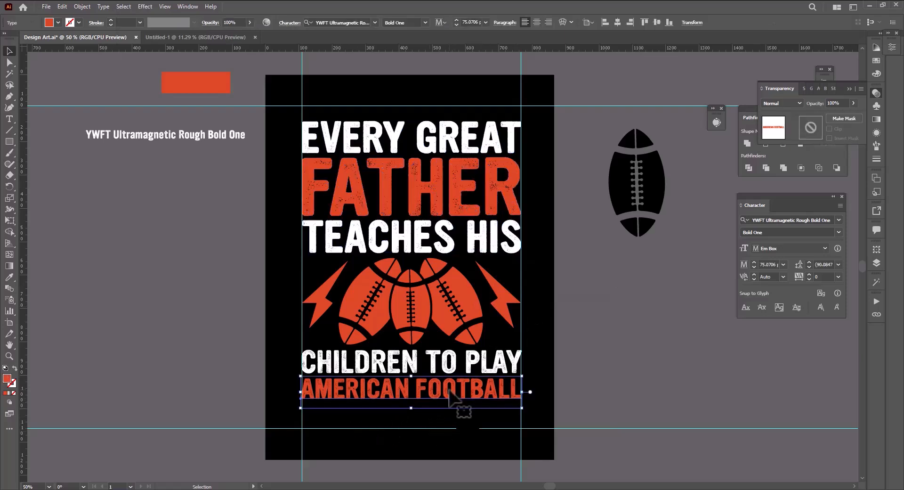
key("Up")
key("Up")
key("Up")
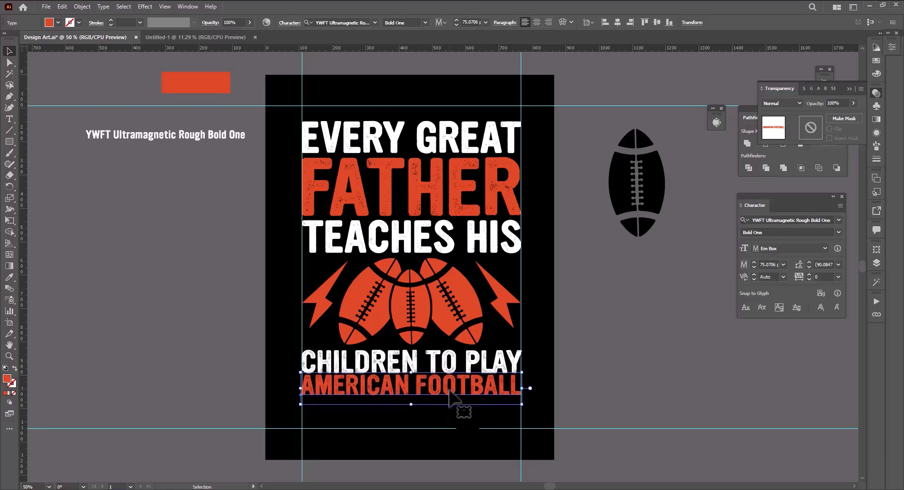
key("Down")
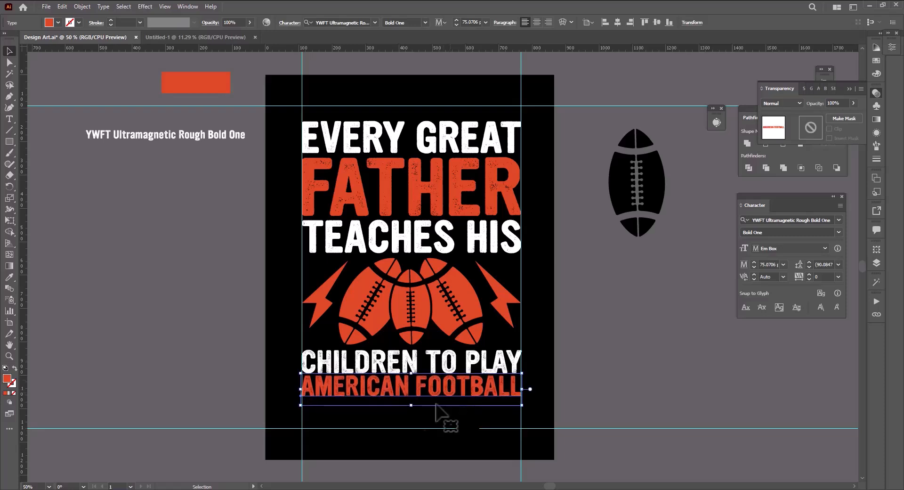
- Convert the CHILDREN TO PLAY and AMERICAN FOOTBALL text lines to outlines
left_click(381, 439)
right_click(434, 359)
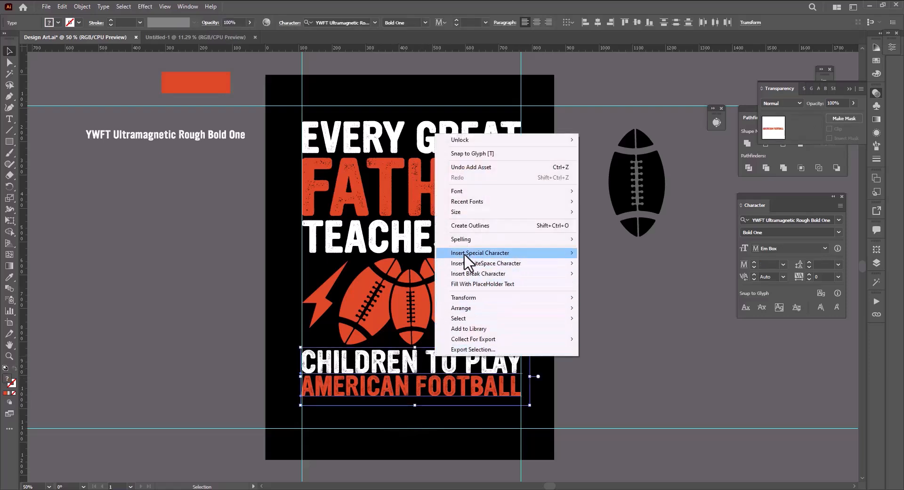
left_click(490, 231)
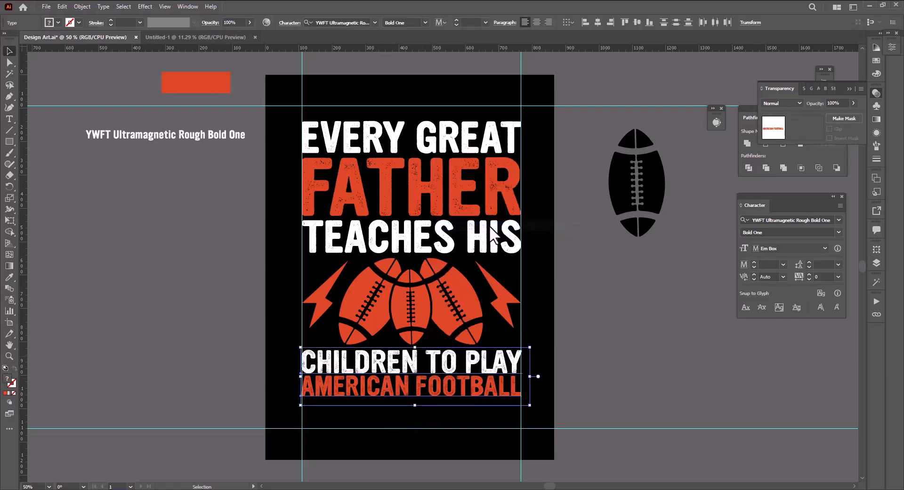
left_click(554, 372)
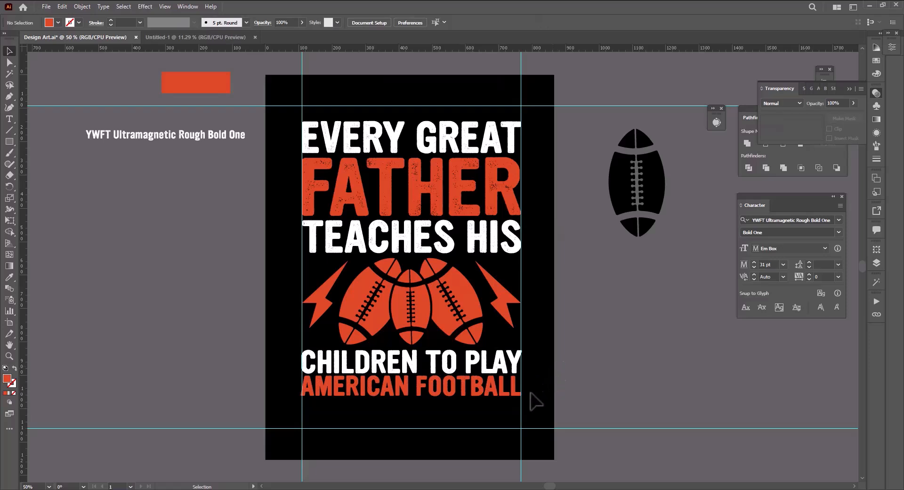
- Nudge the outlined AMERICAN FOOTBALL line down 3 px to widen its gap below CHILDREN TO PLAY
scroll(303, 131, "up", 1)
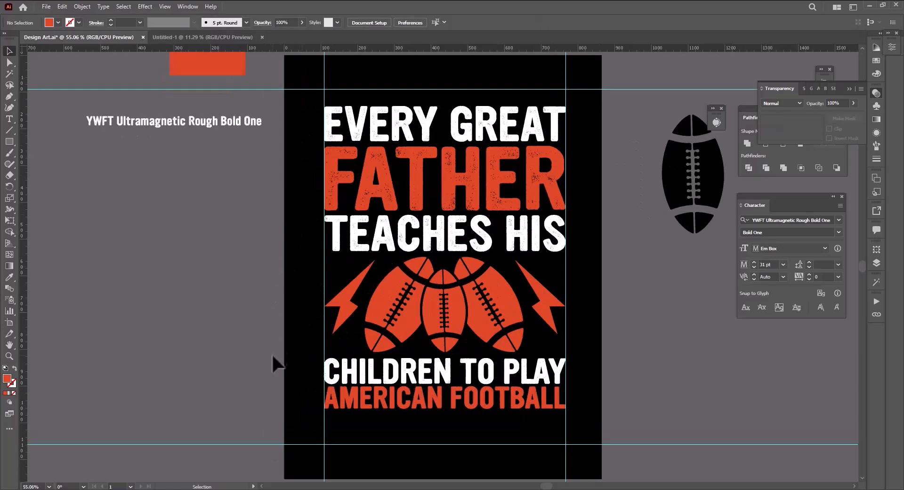
left_click_drag(352, 444, 290, 393)
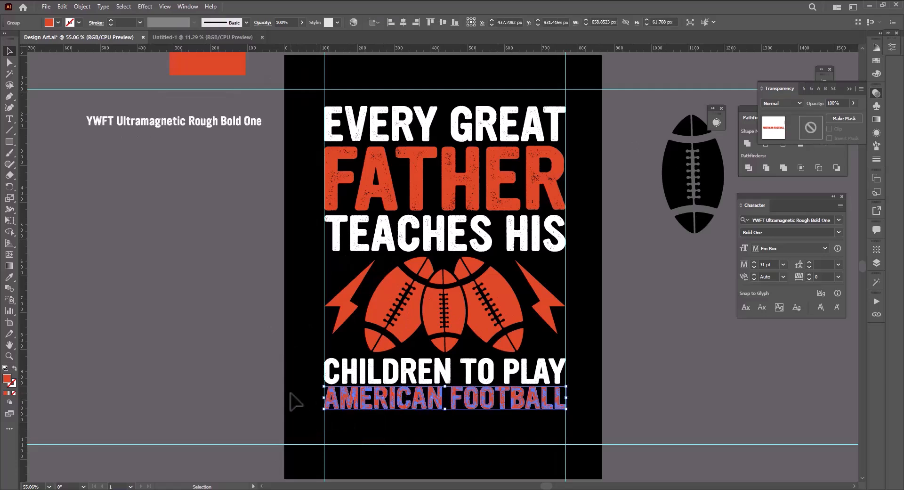
key("Down")
key("Down")
key("Down")
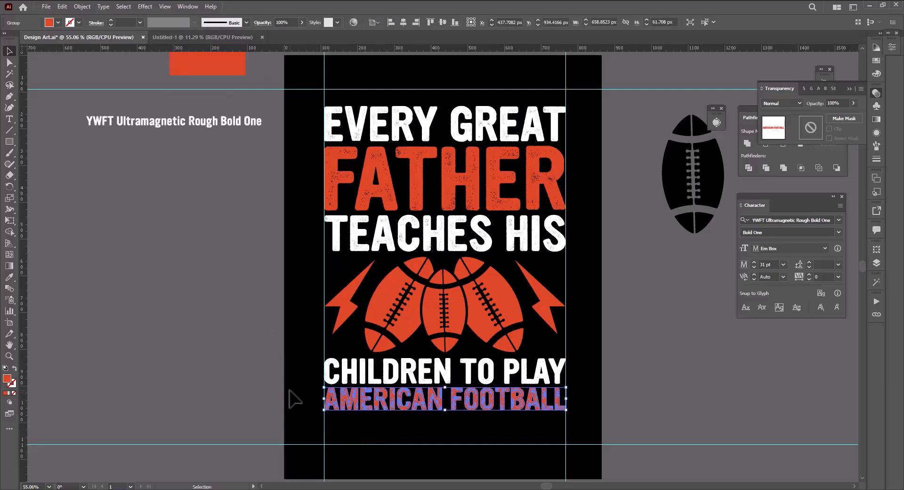
left_click(296, 396)
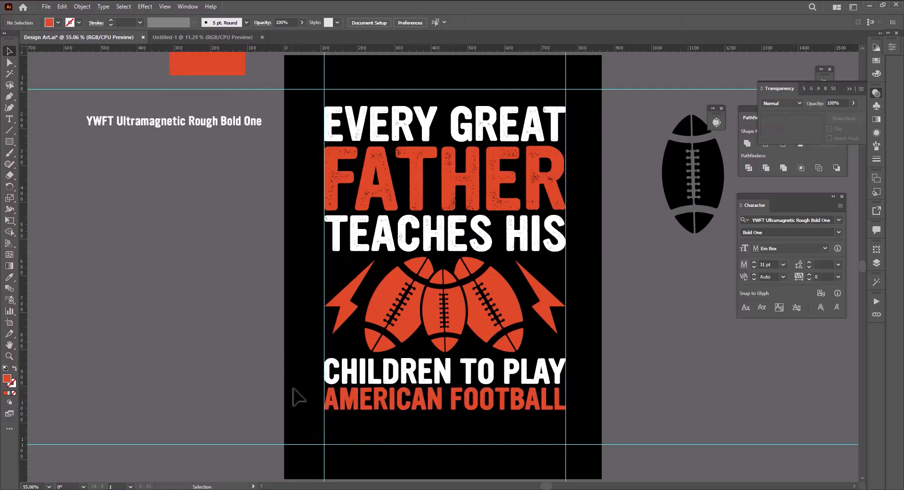